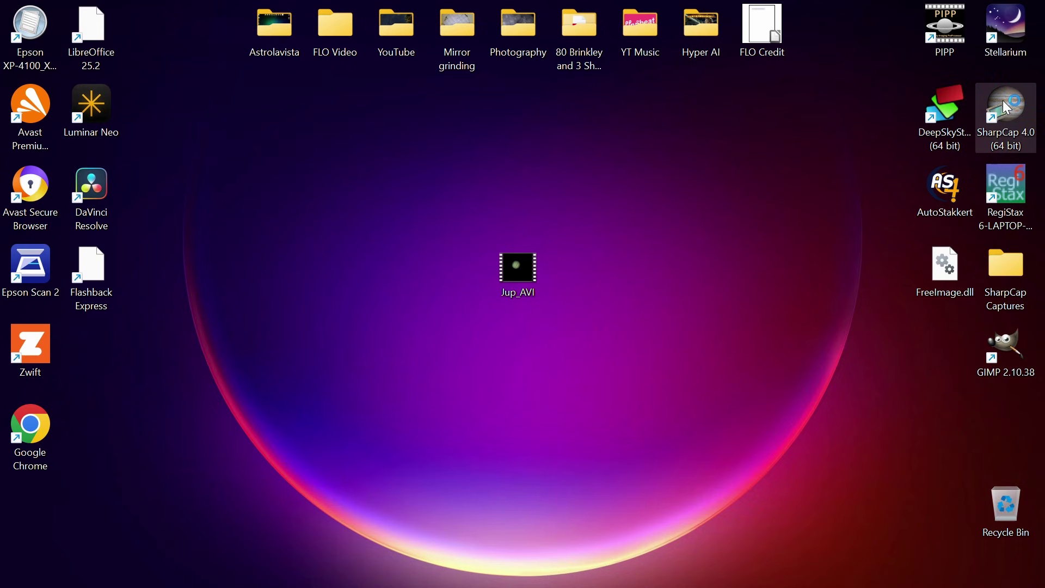
# Launch the camera capture program, dismiss its startup tip and browse the camera list
pyautogui.doubleClick(1003, 104)
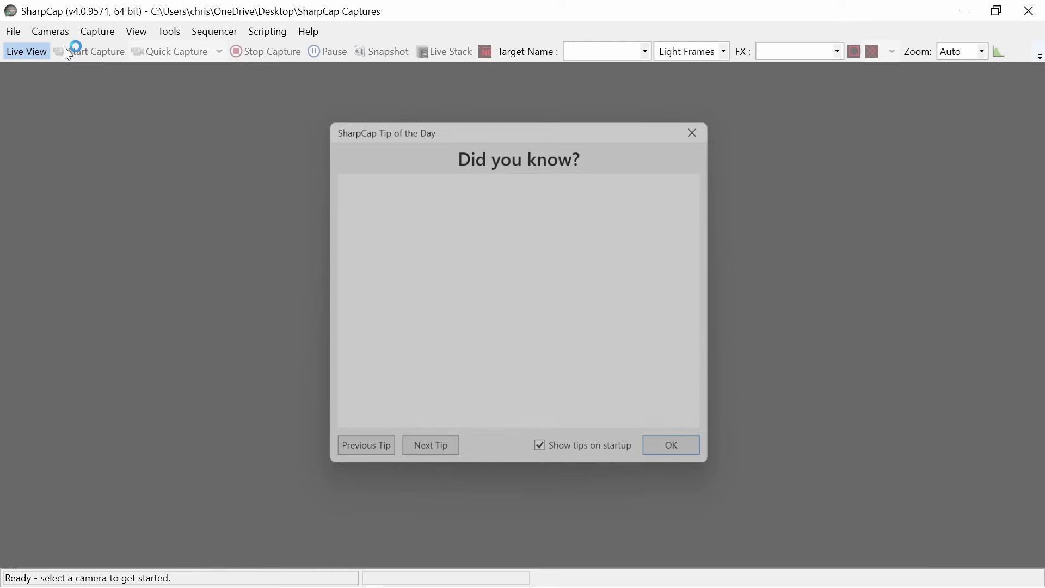
pyautogui.click(702, 456)
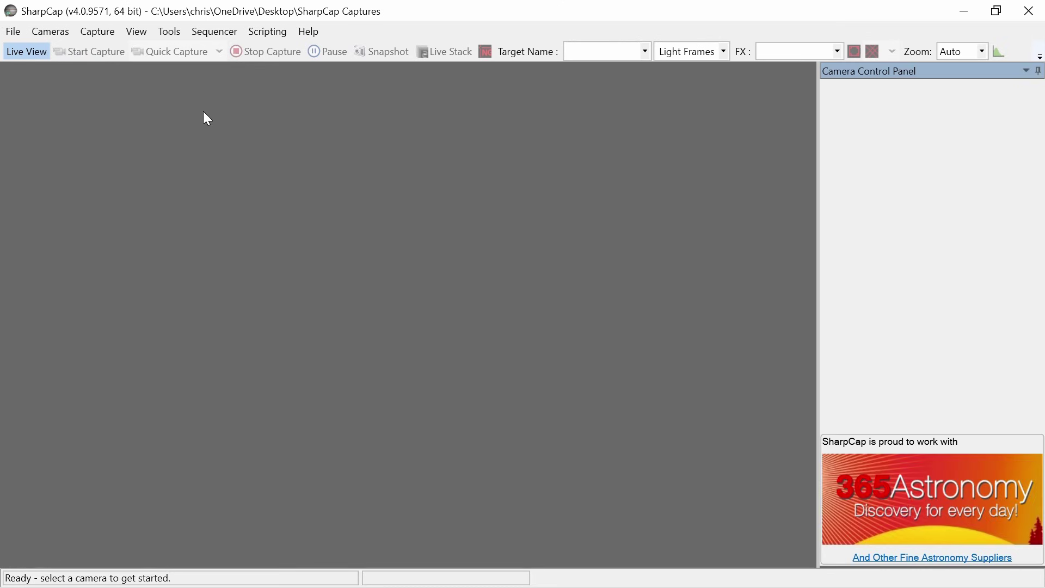
pyautogui.click(51, 30)
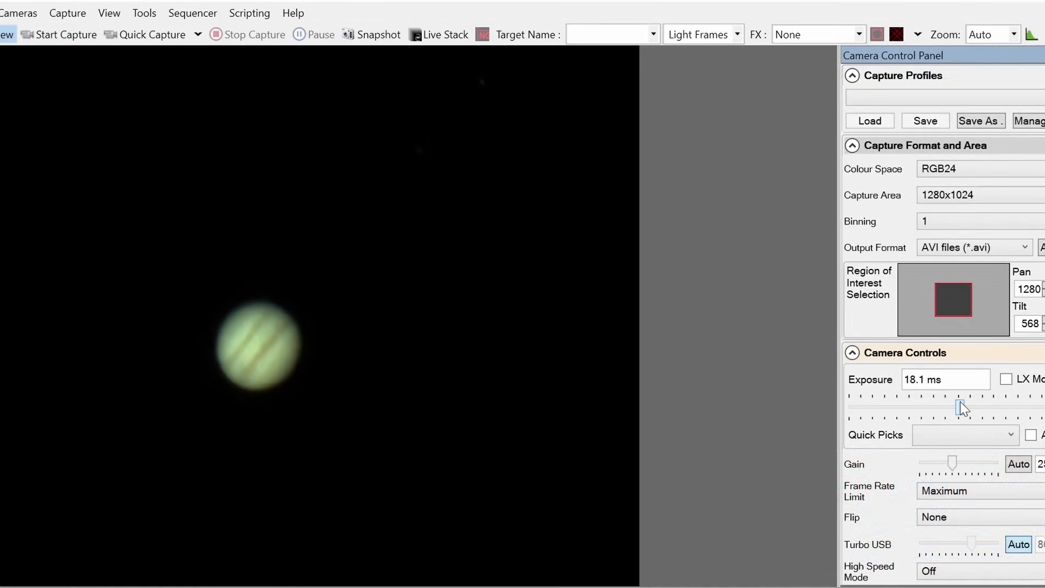
pyautogui.scroll(-5, 961, 408)
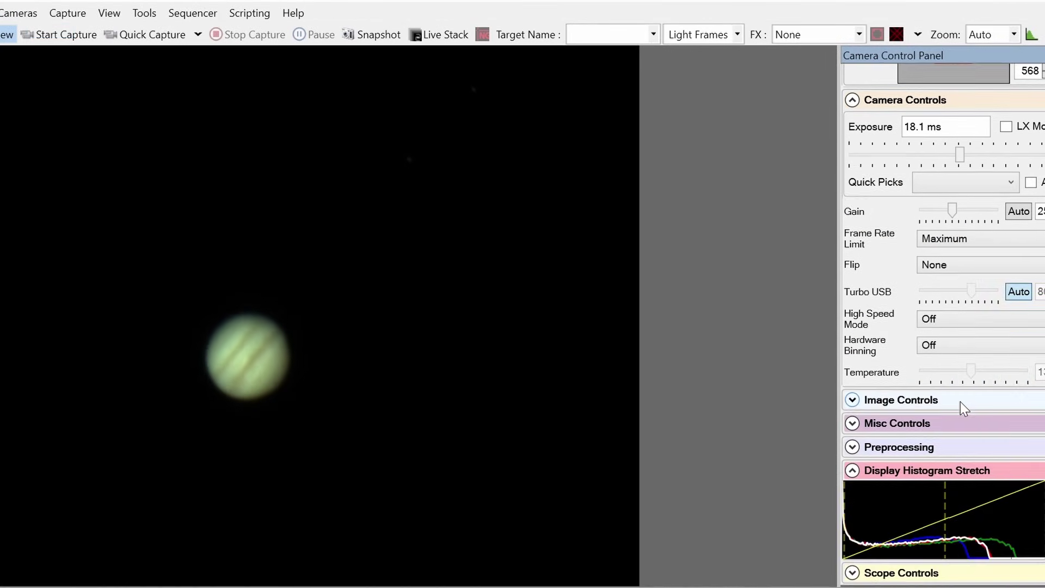
pyautogui.scroll(2, 958, 401)
# Shorten the camera exposure to about 14.8 ms, then launch AutoStakkert!
pyautogui.moveTo(961, 246); pyautogui.dragTo(956, 246)
pyautogui.scroll(-3, 961, 310)
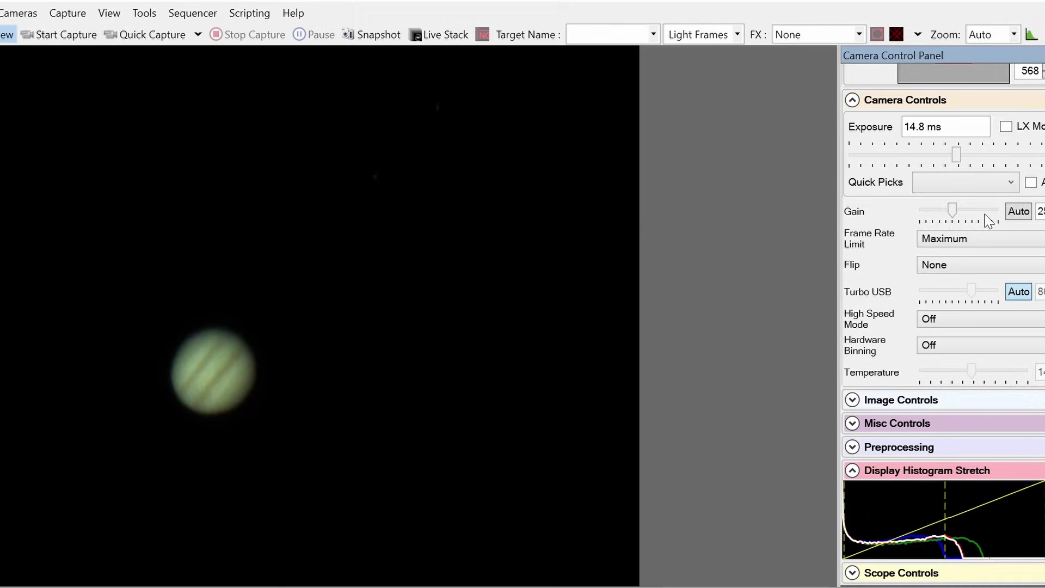
pyautogui.scroll(8, 995, 192)
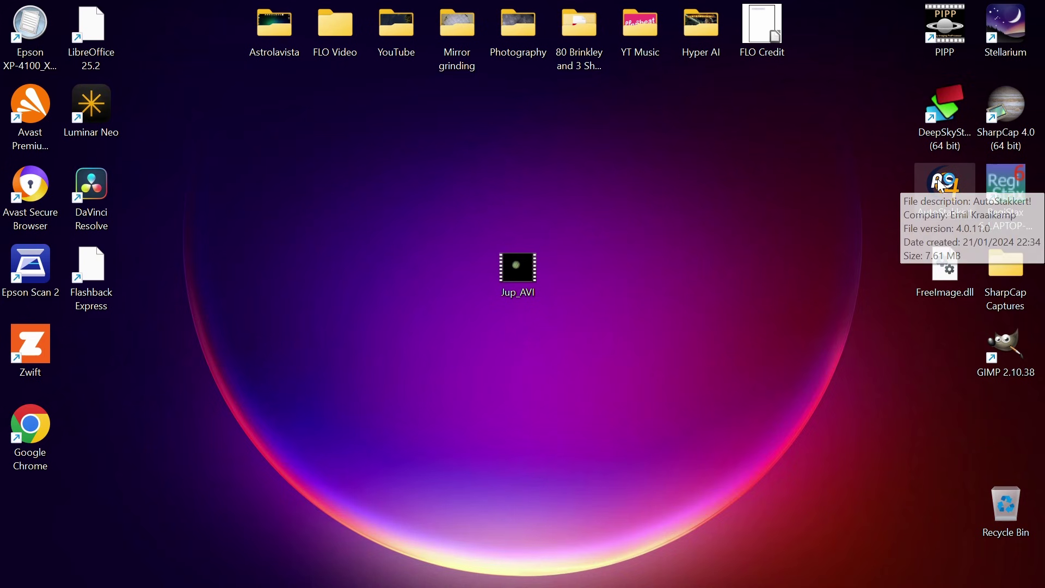
pyautogui.doubleClick(940, 184)
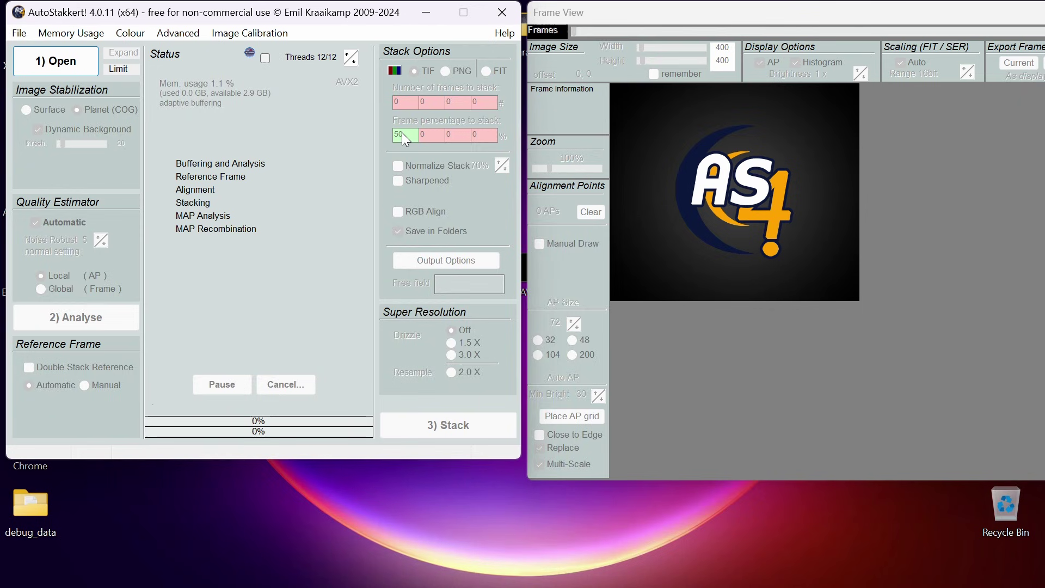
# Load Jup_AVI.avi from the Desktop, giving 7000 frames at 800×600
pyautogui.click(19, 33)
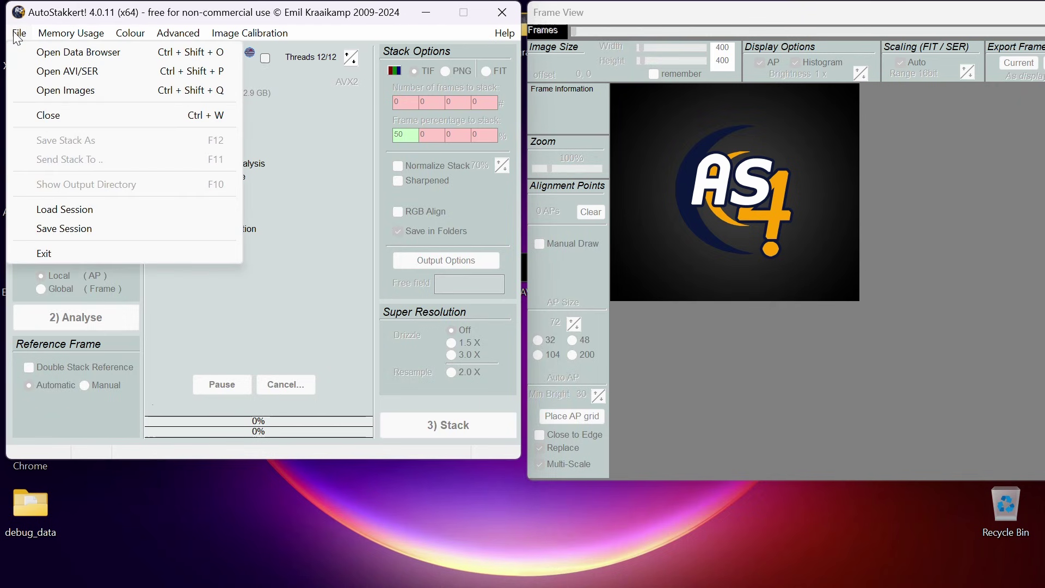
pyautogui.click(58, 72)
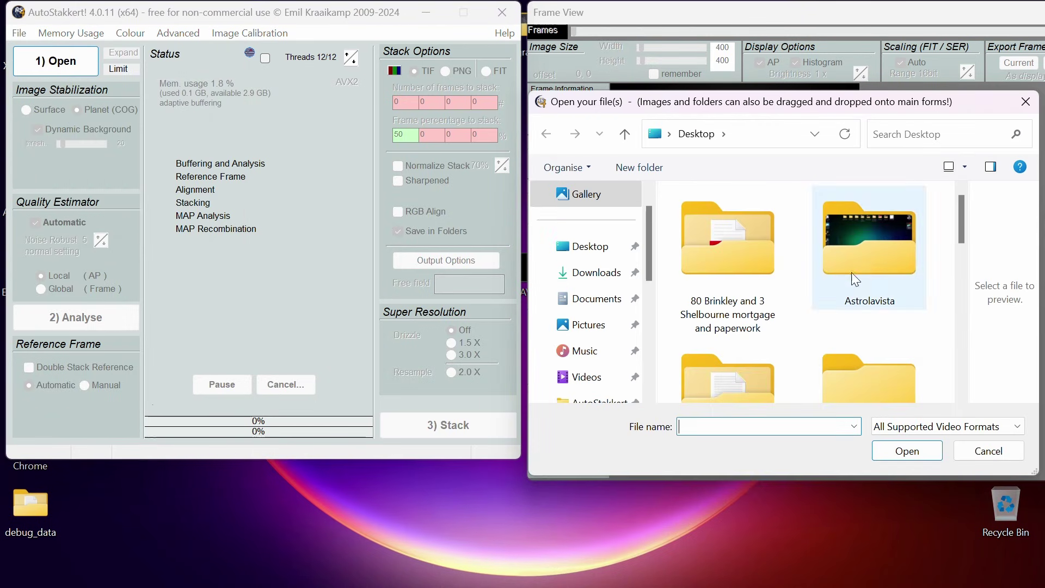
pyautogui.scroll(-5, 860, 321)
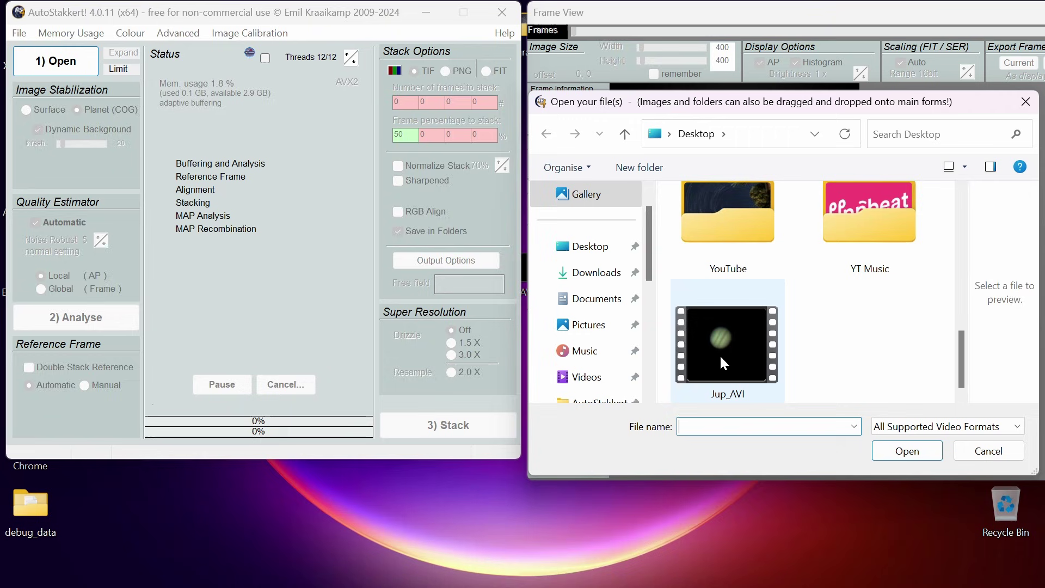
pyautogui.click(718, 361)
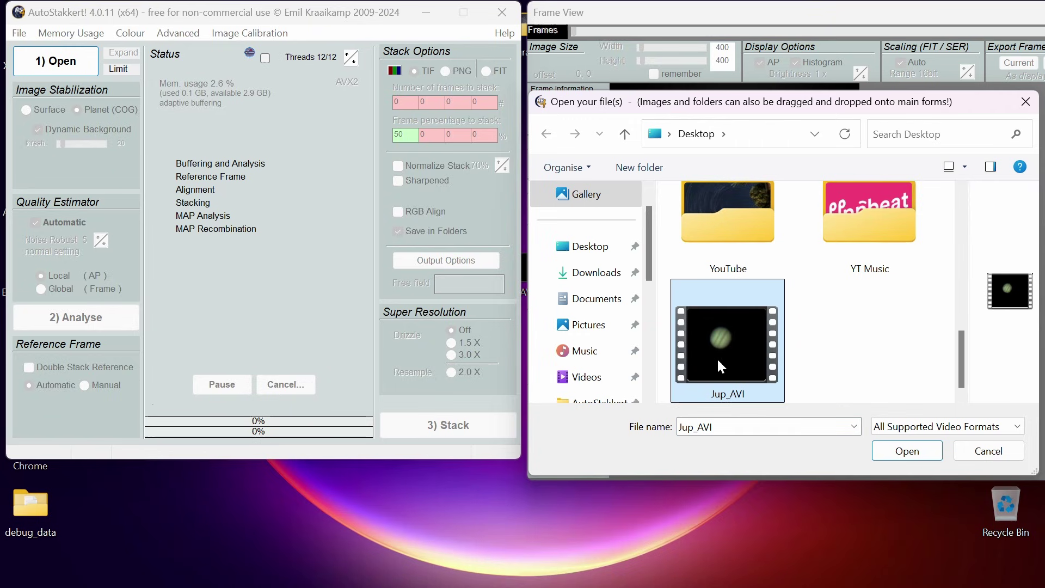
pyautogui.click(904, 449)
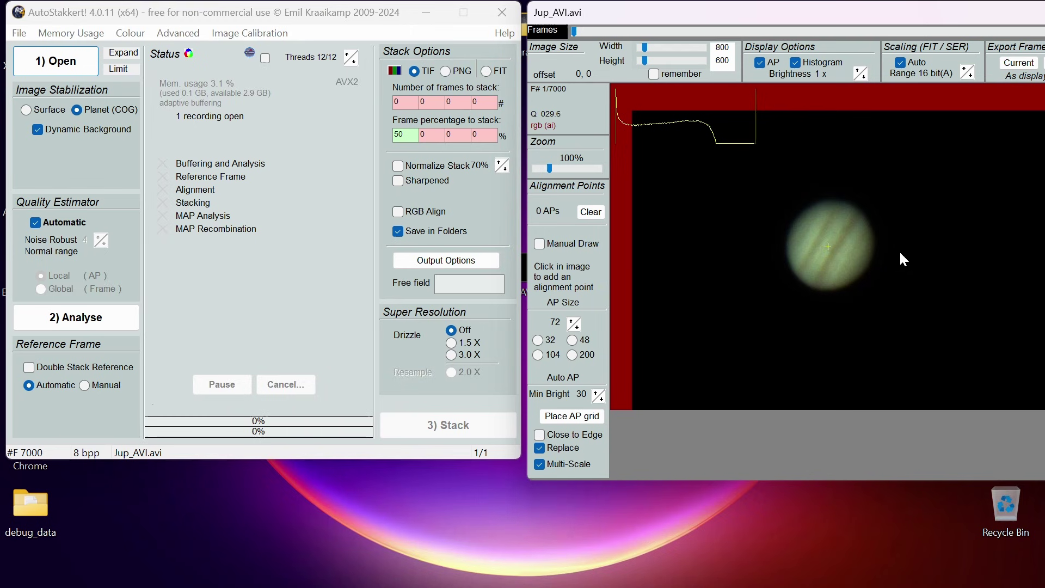
# Crop frames to 656×472, zoom the view to 140% and turn Dynamic Background off
pyautogui.click(649, 45)
pyautogui.moveTo(649, 44); pyautogui.dragTo(645, 67)
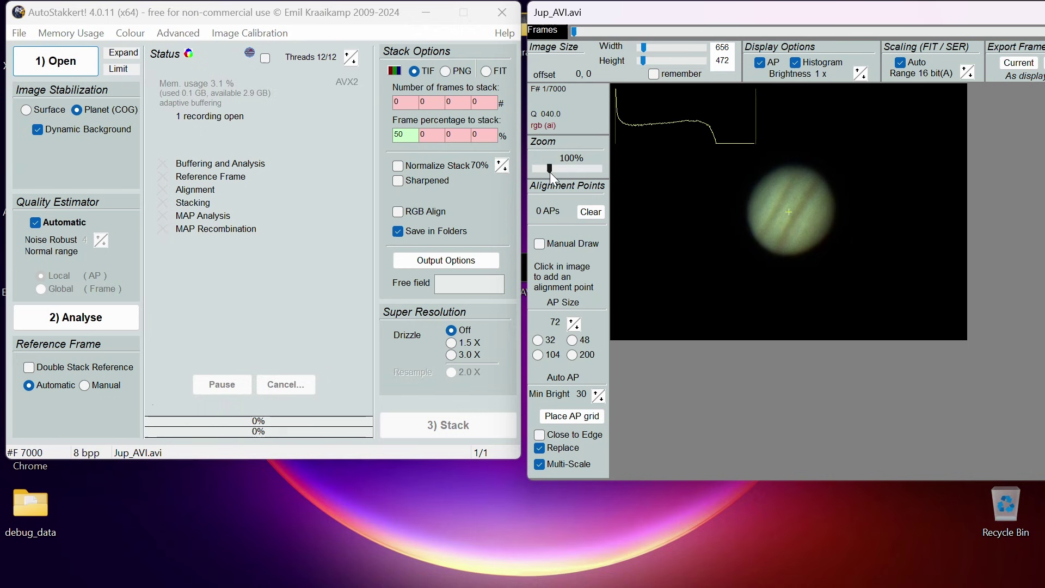
pyautogui.moveTo(550, 172); pyautogui.dragTo(556, 170)
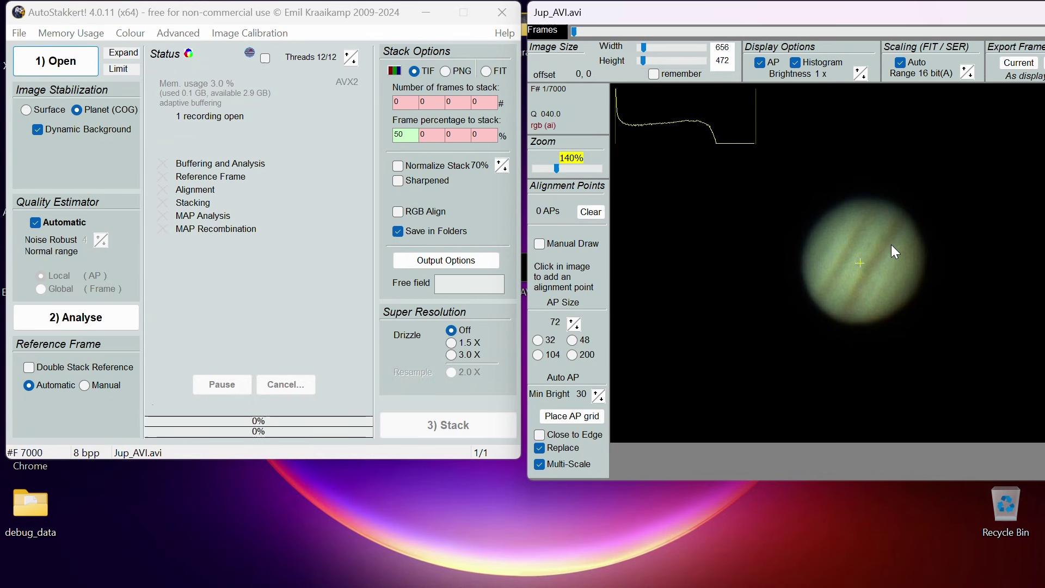
pyautogui.click(37, 129)
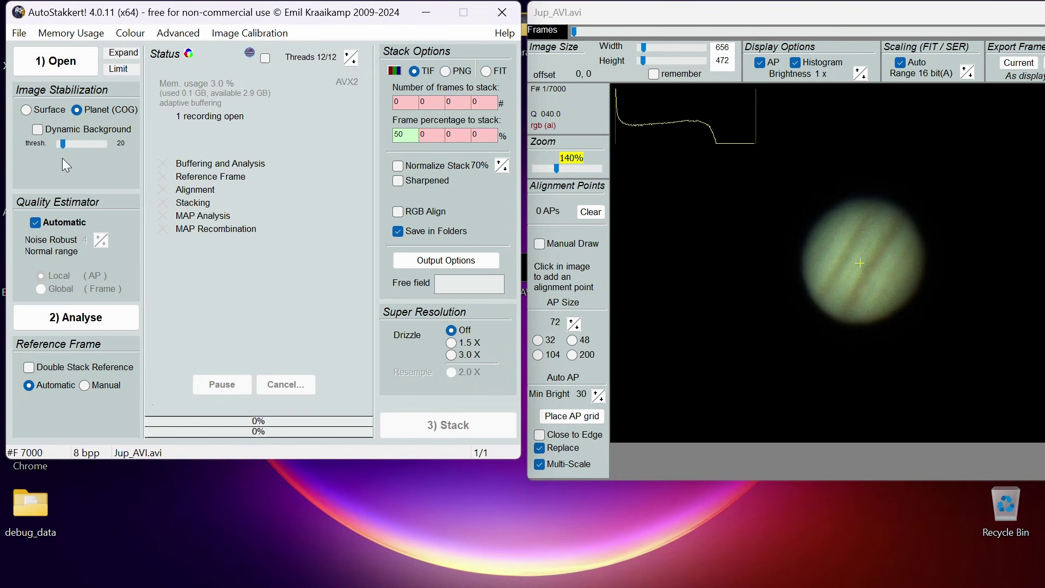
# Re-enable Dynamic Background, switch quality estimation to manual and lower Noise Robust to 2
pyautogui.click(37, 129)
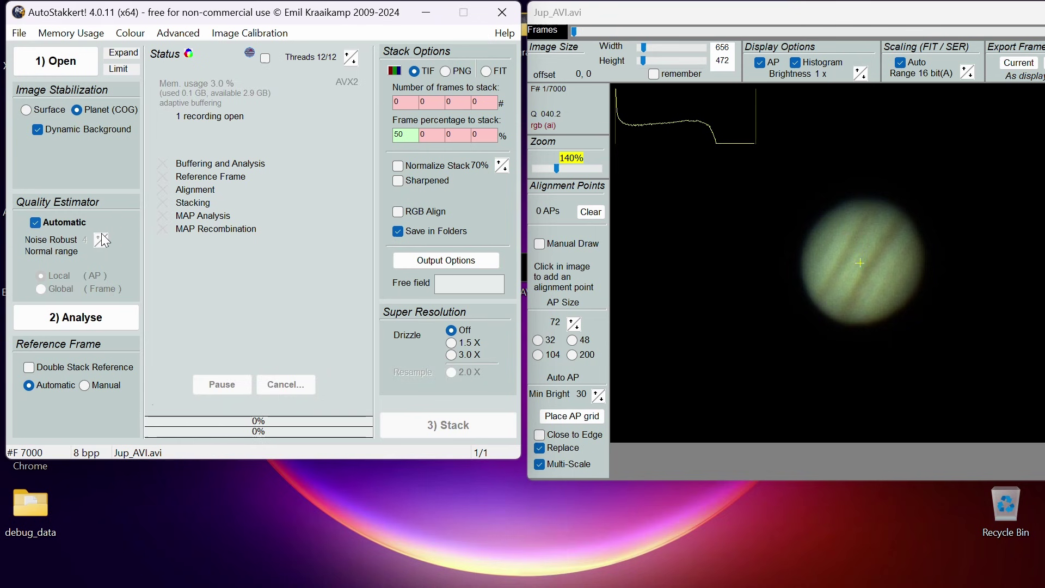
pyautogui.click(34, 222)
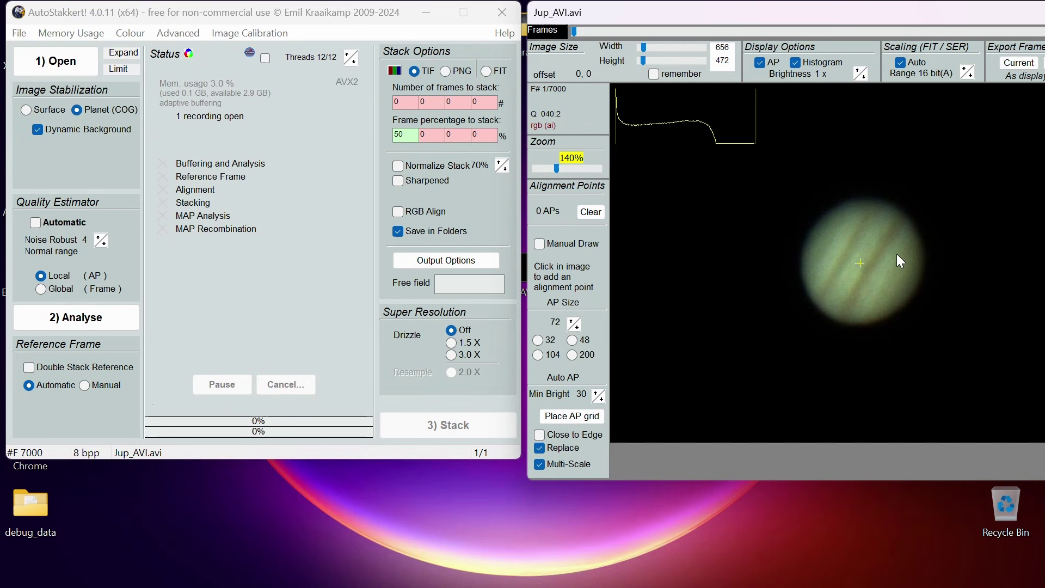
pyautogui.click(103, 244)
pyautogui.click(104, 244)
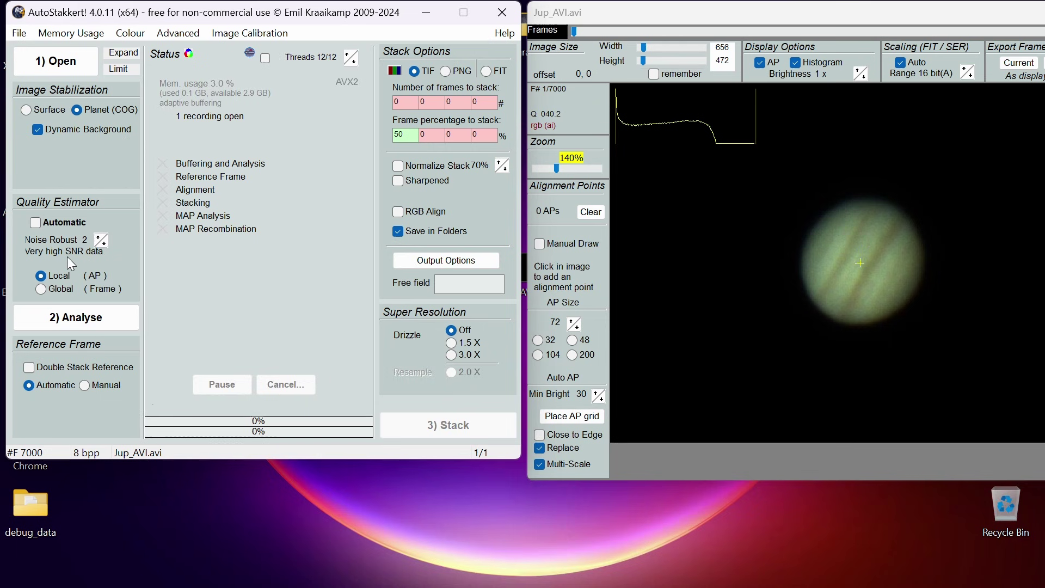
pyautogui.click(773, 254)
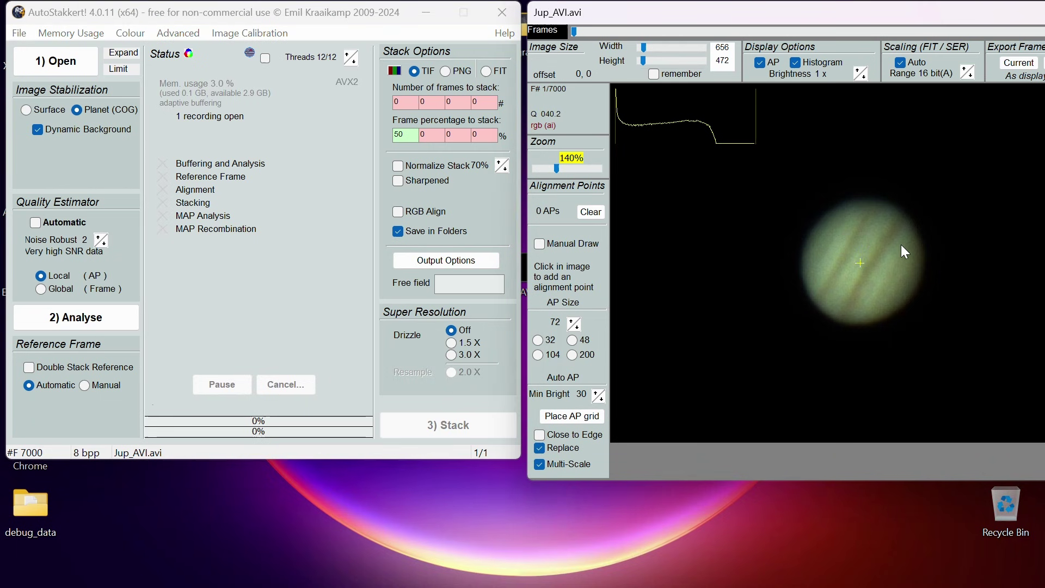
# Raise Noise Robust through 4 up to 8, then restore automatic quality estimation
pyautogui.click(98, 240)
pyautogui.click(98, 240)
pyautogui.click(99, 240)
pyautogui.click(99, 240)
pyautogui.click(99, 240)
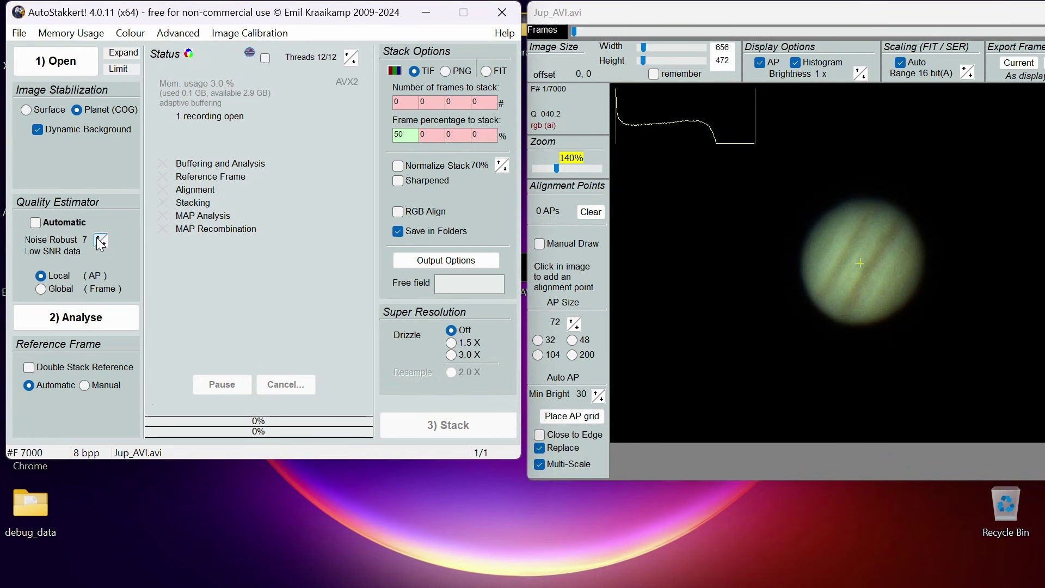
pyautogui.click(99, 240)
pyautogui.click(974, 246)
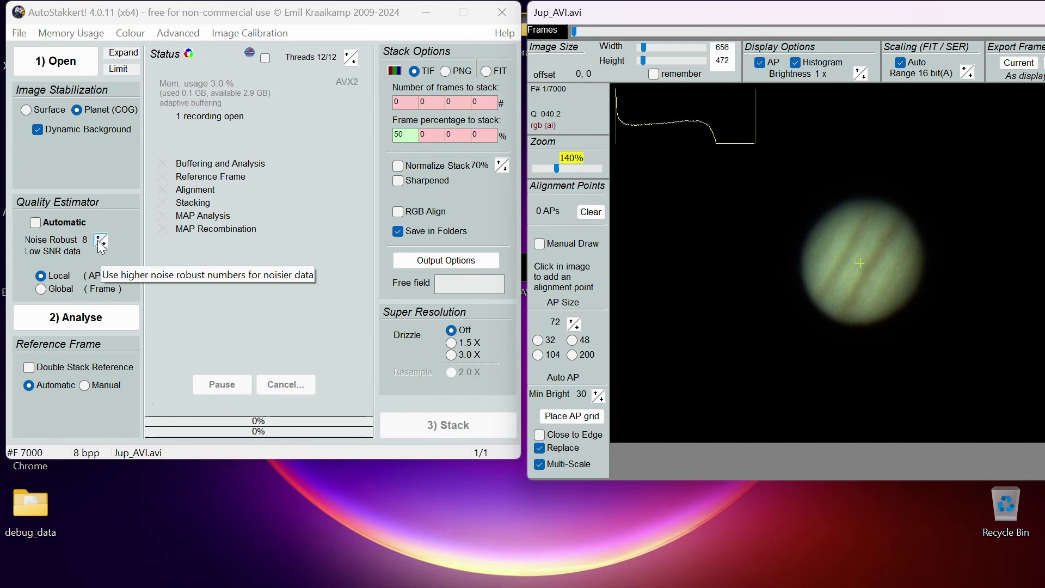
pyautogui.click(35, 222)
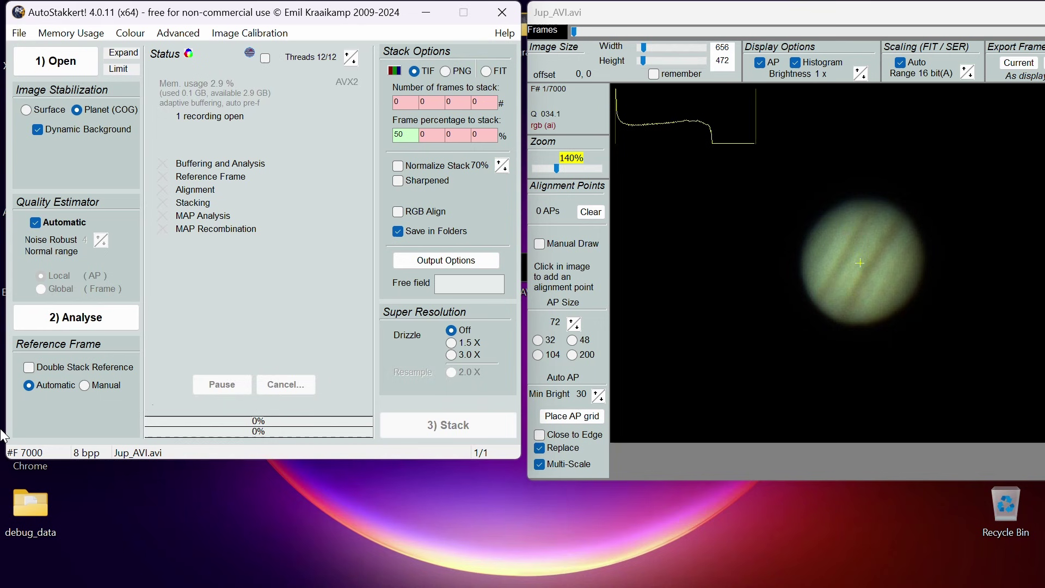
# Enable Double Stack Reference and analyse all 7000 frames to build the quality graph
pyautogui.click(29, 368)
pyautogui.click(67, 317)
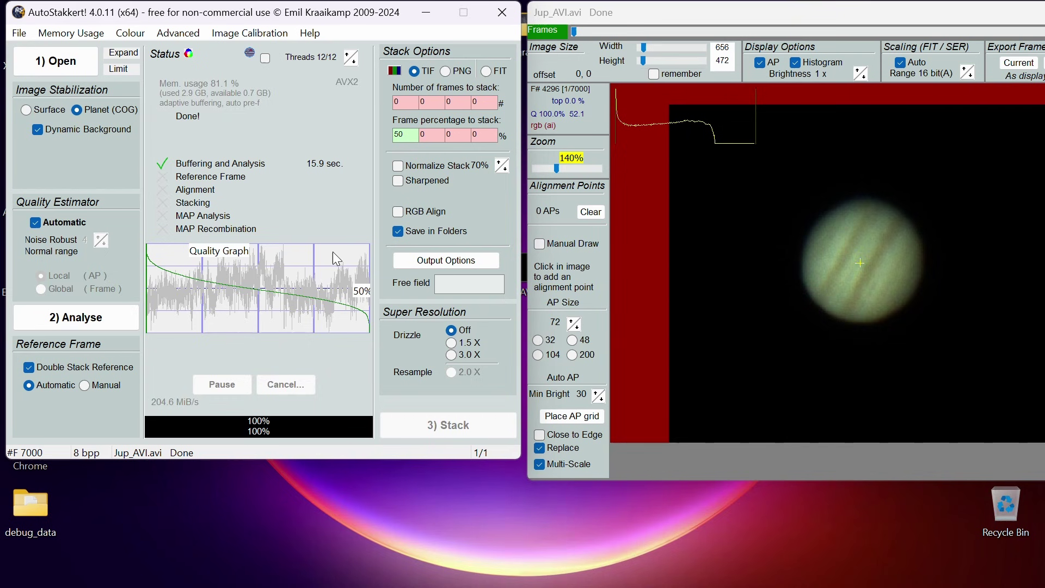
# Change the frame percentage to stack from 50 to 25
pyautogui.click(400, 133)
pyautogui.press('BackSpace')
pyautogui.press('BackSpace')
pyautogui.write('25')
# Enter trial extra stacks of 30 and 40 percent, then delete the 30 percent entry
pyautogui.click(434, 137)
pyautogui.write('30')
pyautogui.click(466, 133)
pyautogui.press('BackSpace')
pyautogui.write('40')
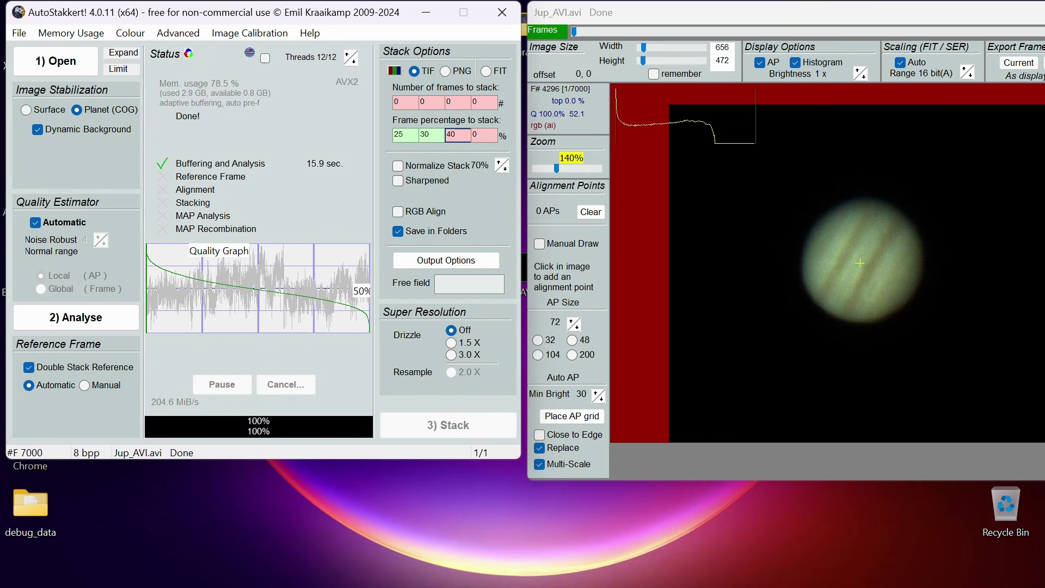
pyautogui.click(483, 135)
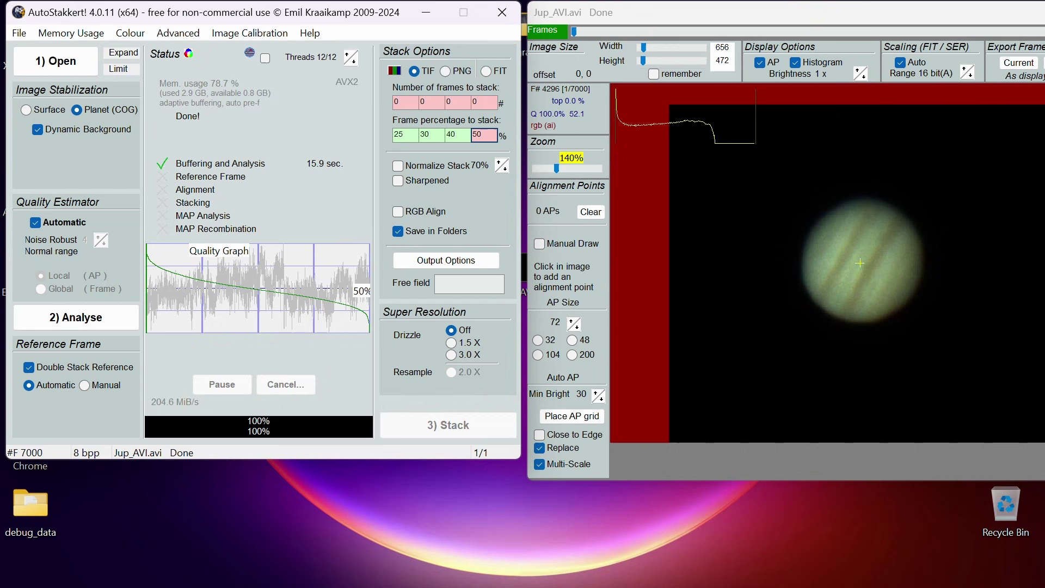
pyautogui.click(457, 134)
pyautogui.click(431, 136)
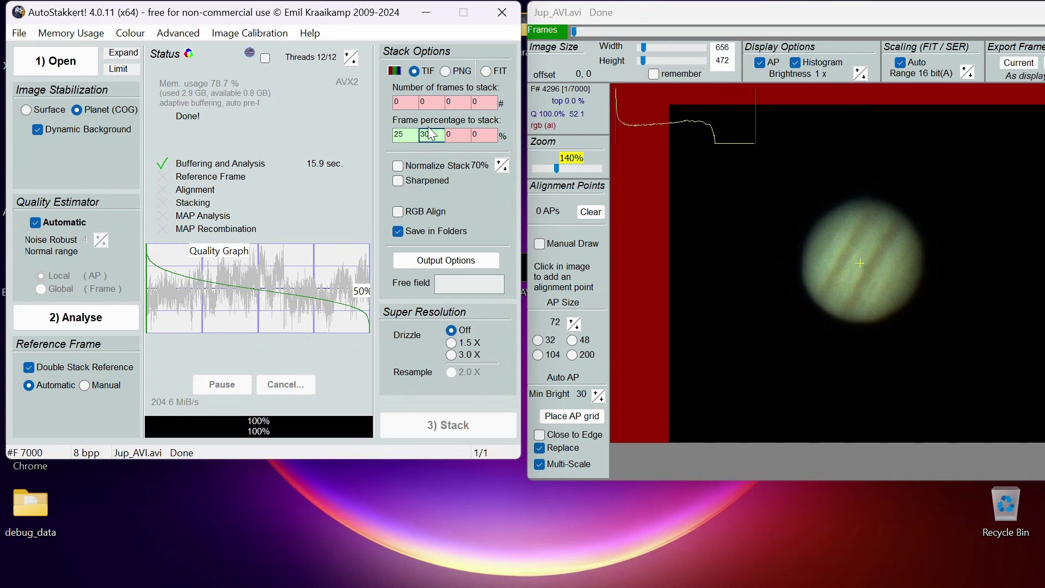
pyautogui.press('BackSpace')
pyautogui.press('BackSpace')
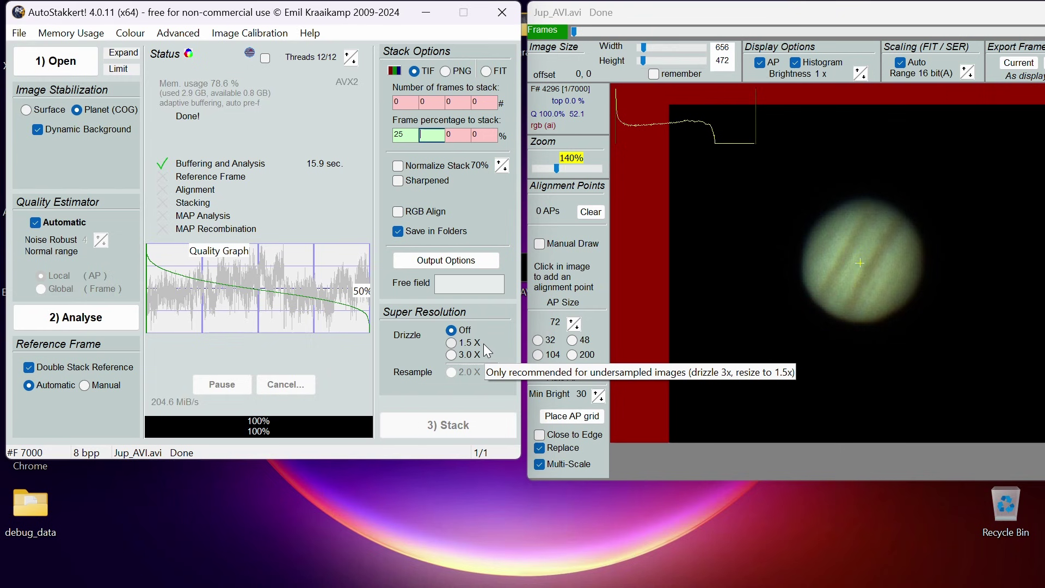
# Try 3x drizzle, set it back to Off, then scrub through the Jupiter frames to check quality
pyautogui.click(451, 355)
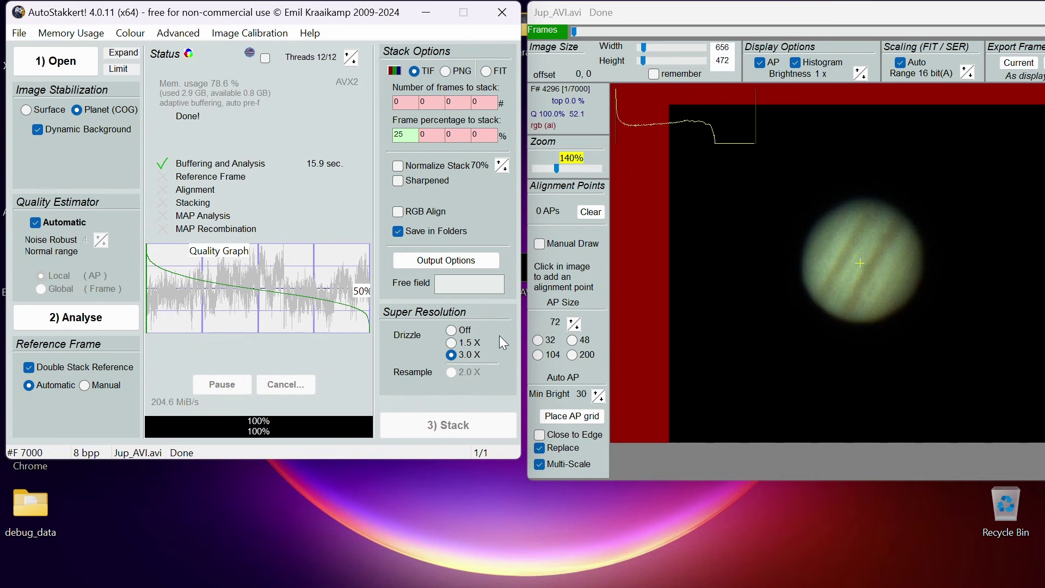
pyautogui.click(701, 290)
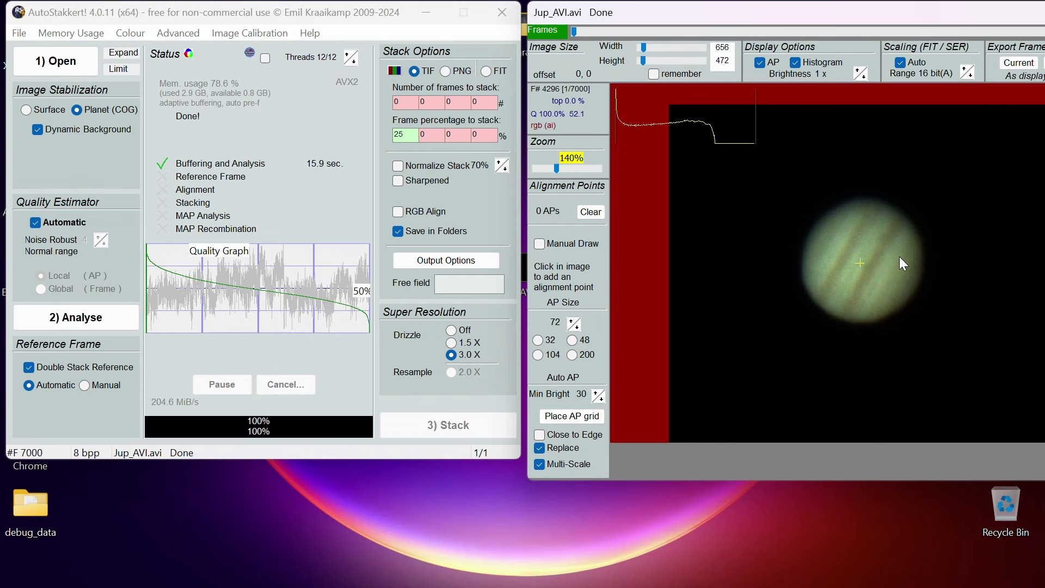
pyautogui.click(456, 335)
pyautogui.click(452, 329)
pyautogui.click(584, 31)
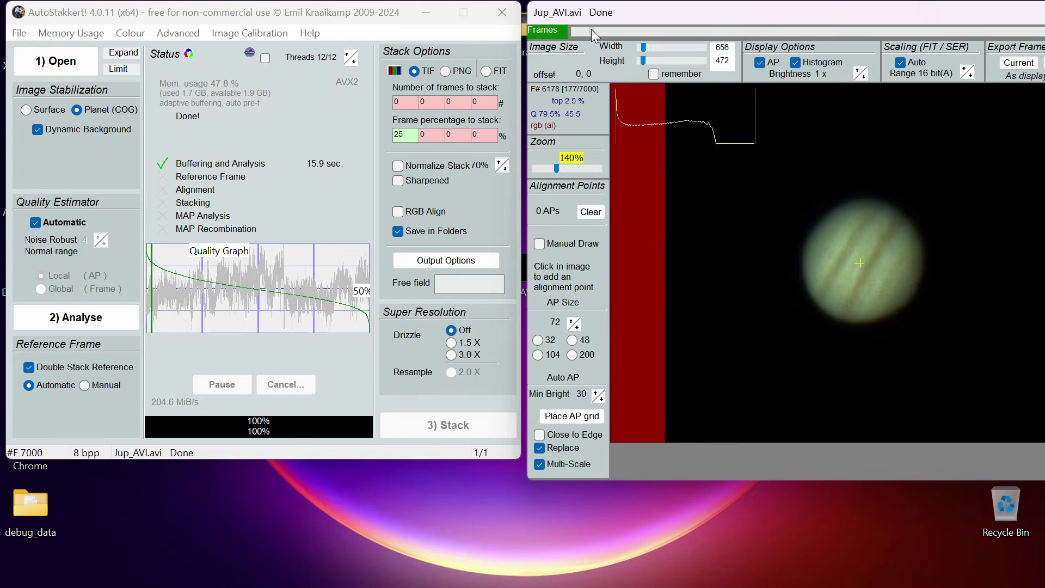
pyautogui.moveTo(591, 28)
pyautogui.mouseDown()
pyautogui.moveTo(701, 28)
pyautogui.moveTo(875, 52)
pyautogui.moveTo(577, 38)
pyautogui.mouseUp()
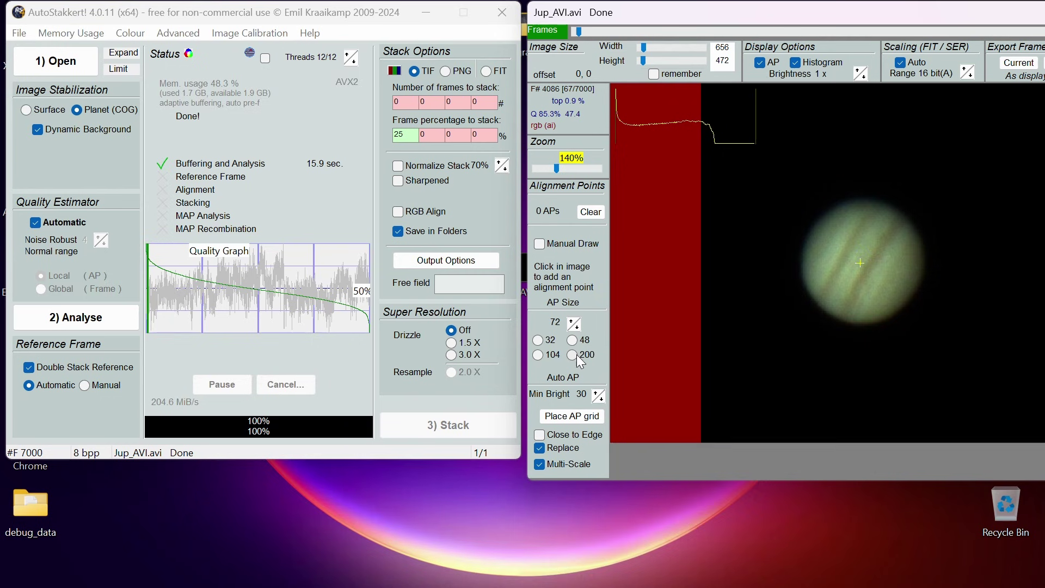
# Set AP size 32, place the 88-point alignment grid over Jupiter and stack the best 25%
pyautogui.click(539, 343)
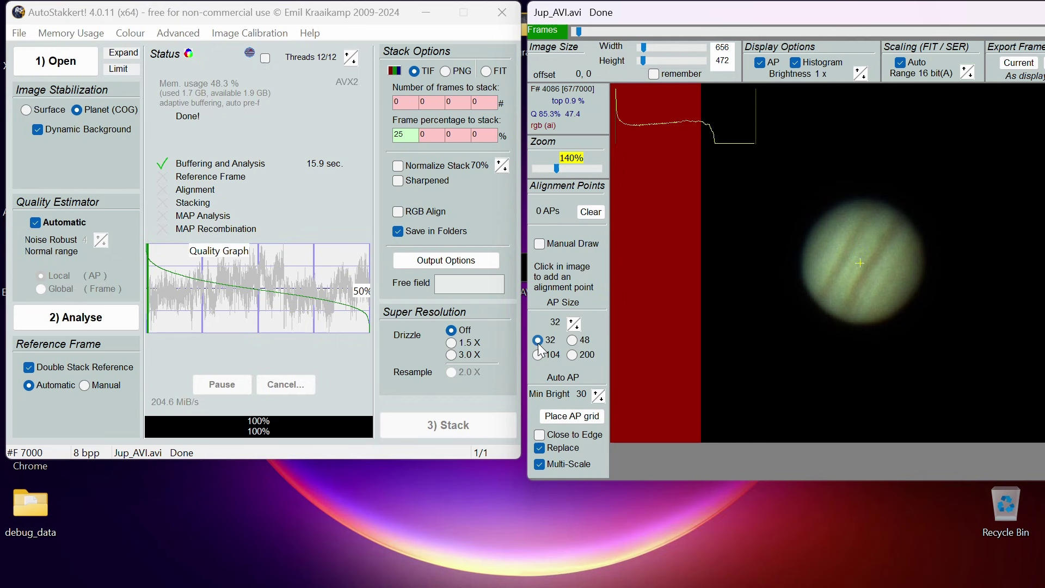
pyautogui.click(567, 419)
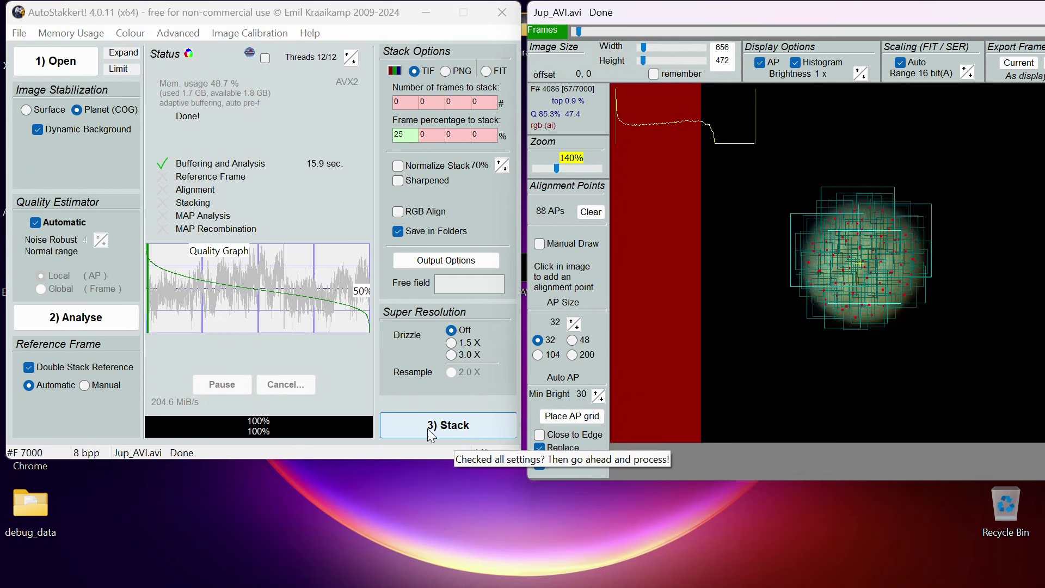
pyautogui.click(452, 427)
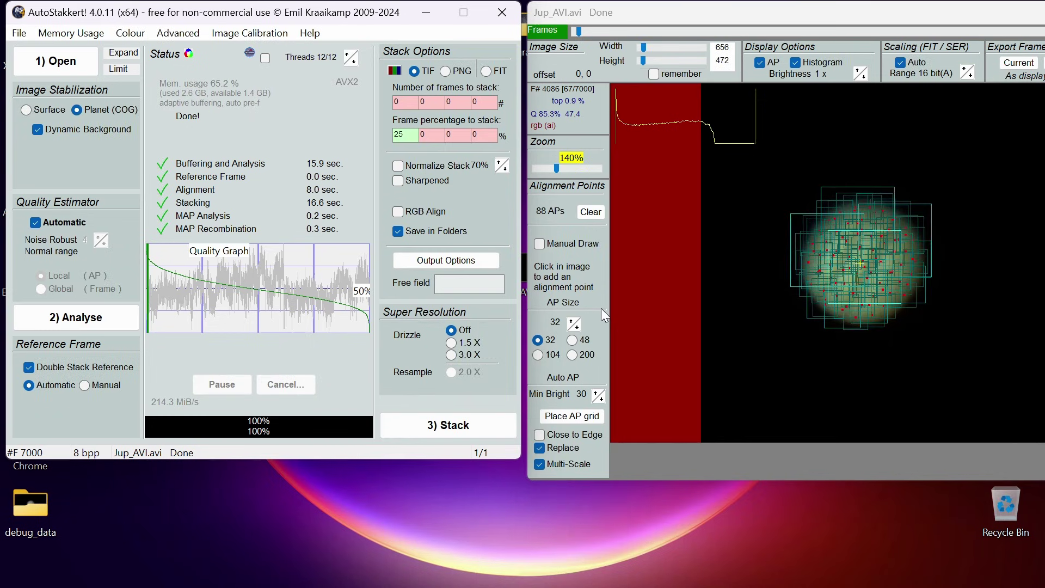
pyautogui.click(662, 83)
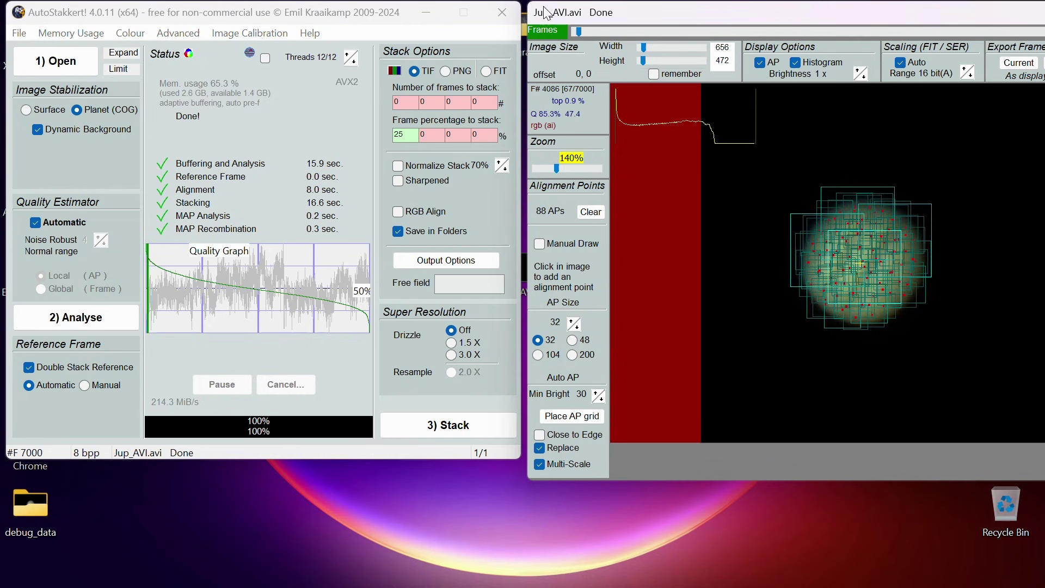
# Close AutoStakkert! and select Jup_AVI_lapl4_ap88 in the AS_P25 output folder
pyautogui.click(504, 12)
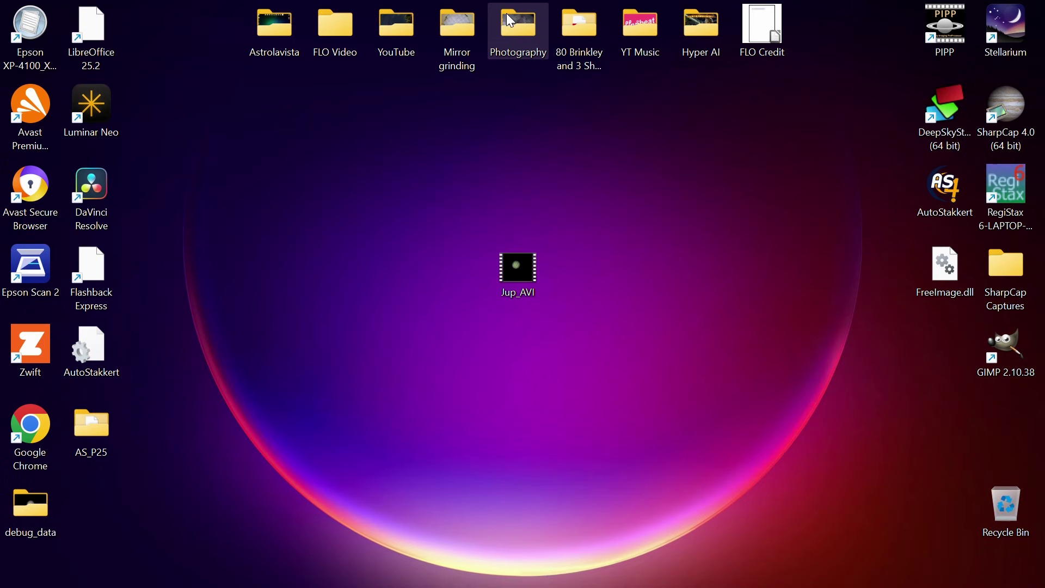
pyautogui.doubleClick(91, 421)
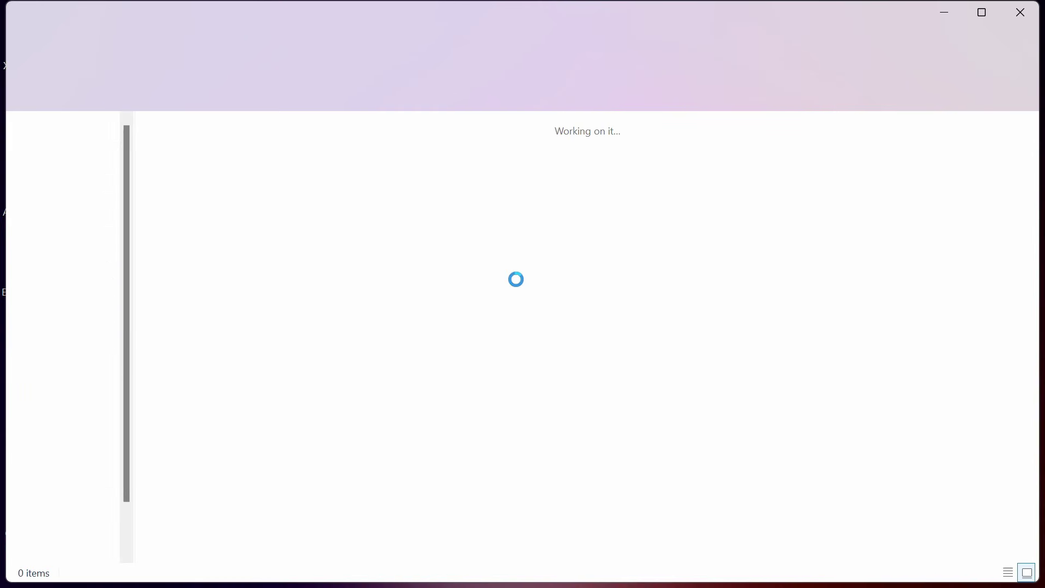
pyautogui.click(281, 169)
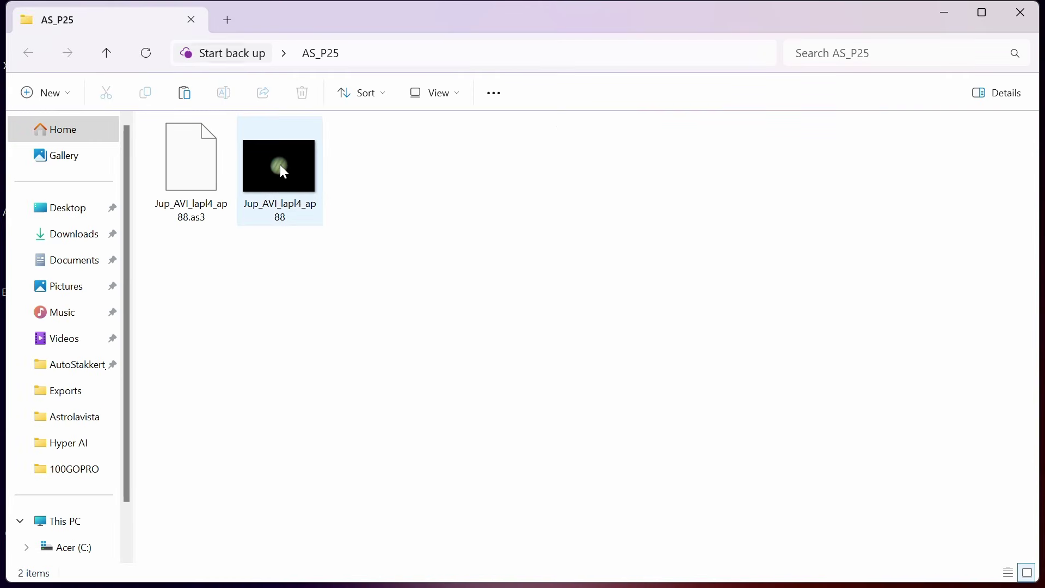
# Cut the stacked image and paste it onto the desktop beside Jup_AVI
pyautogui.rightClick(284, 172)
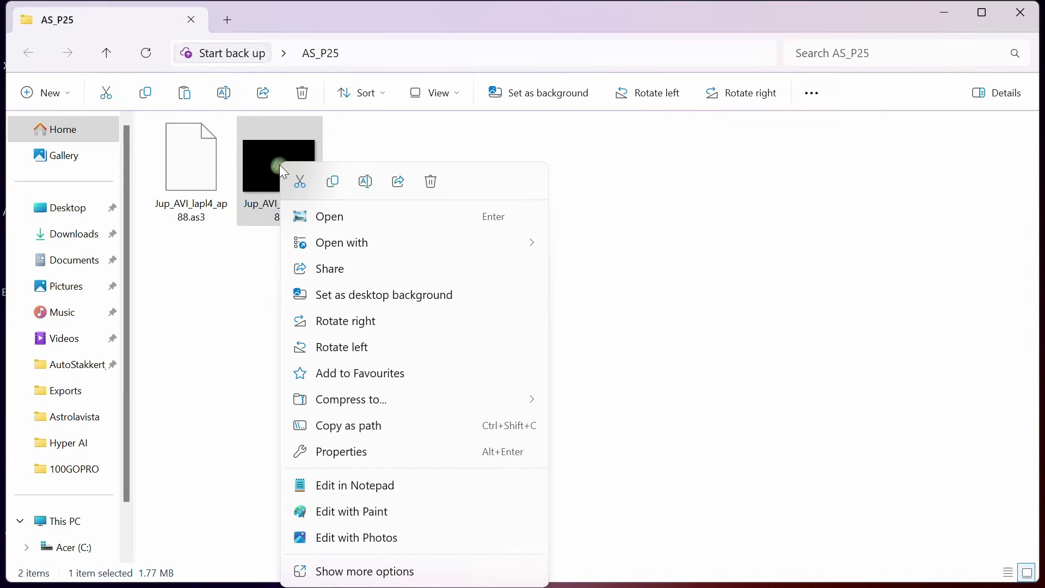
pyautogui.click(300, 156)
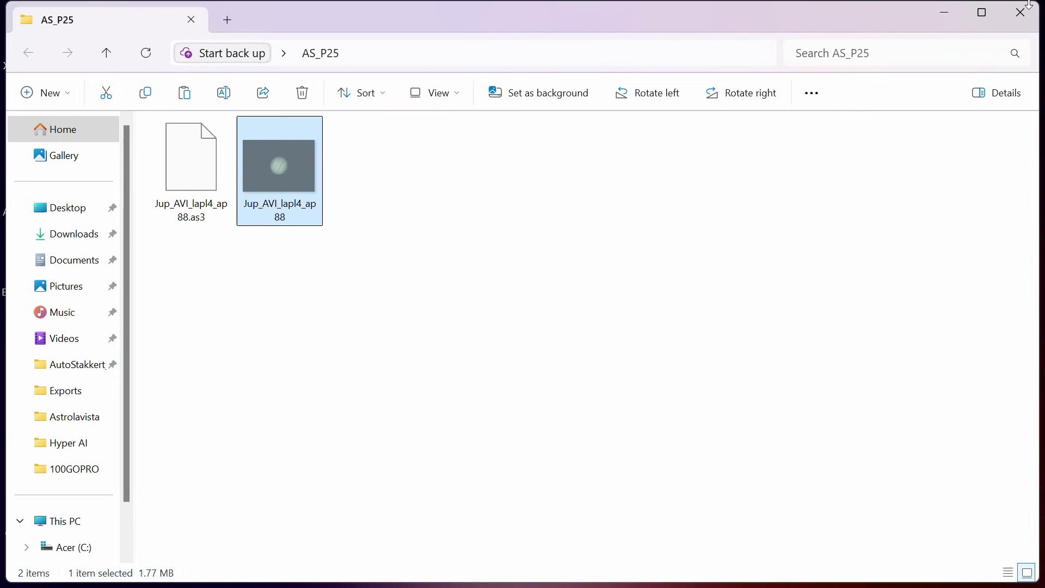
pyautogui.click(945, 14)
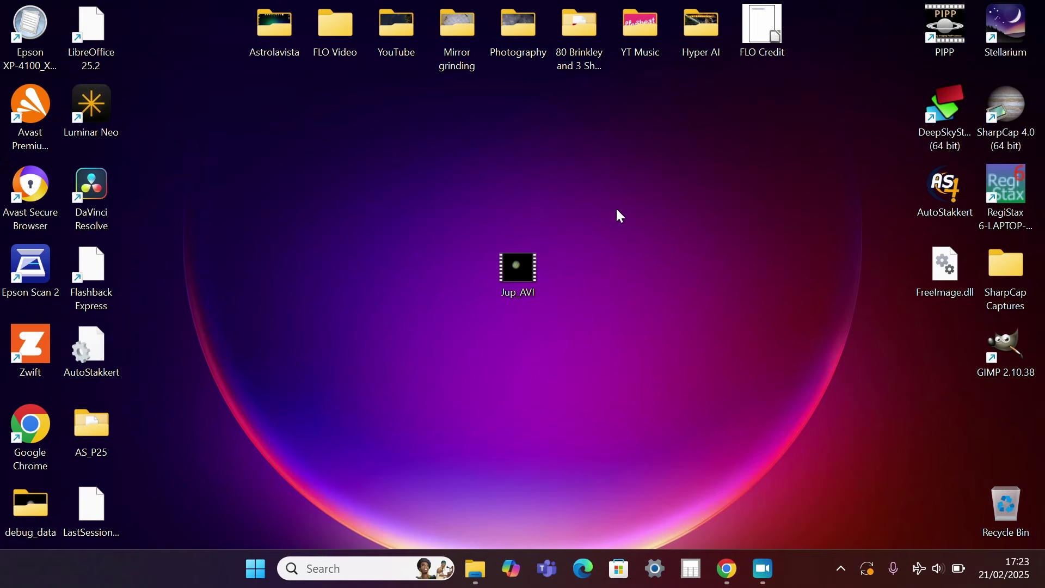
pyautogui.rightClick(632, 226)
pyautogui.click(639, 234)
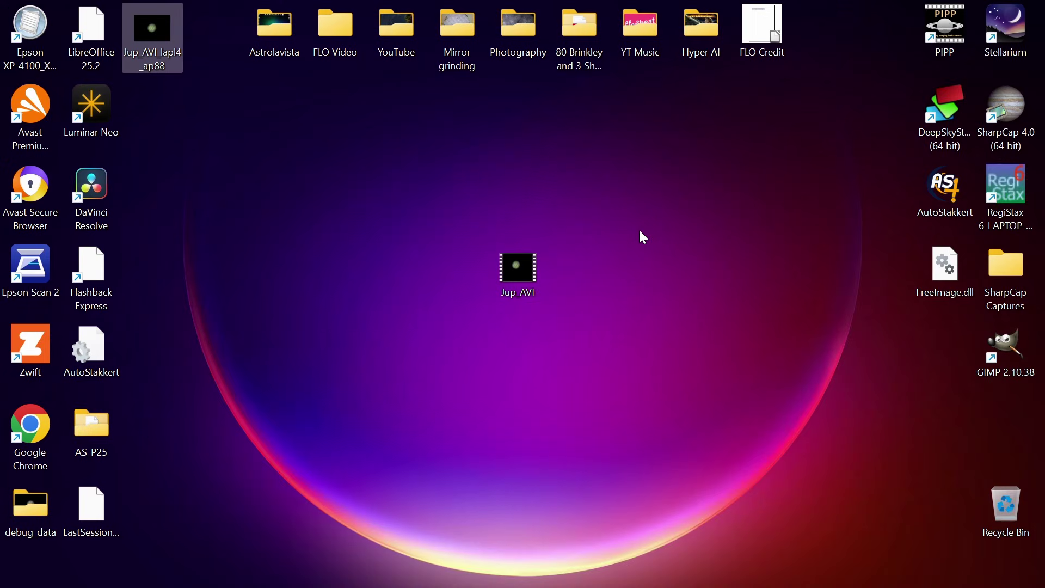
pyautogui.moveTo(149, 34); pyautogui.dragTo(569, 275)
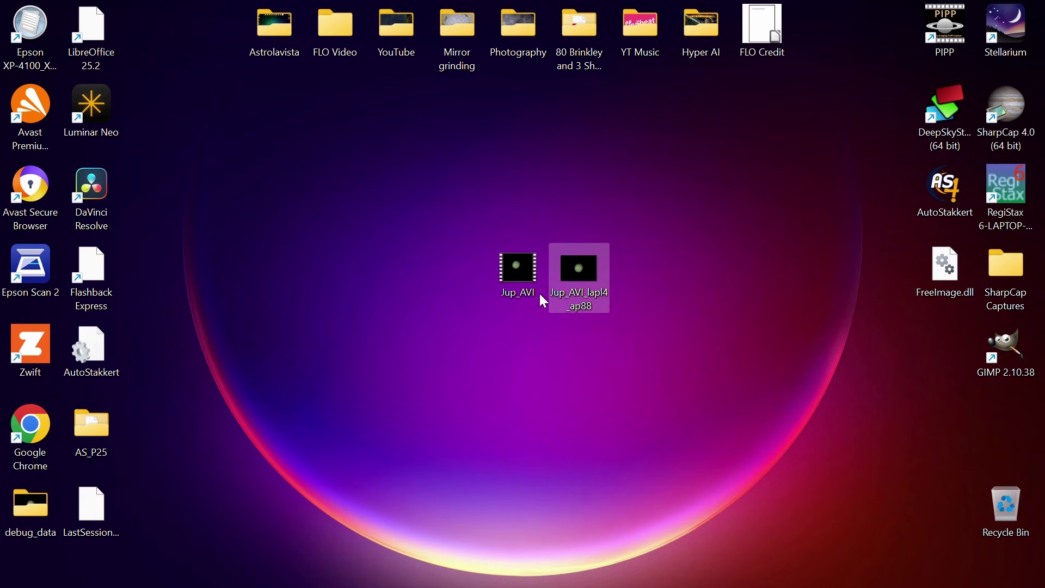
pyautogui.doubleClick(583, 269)
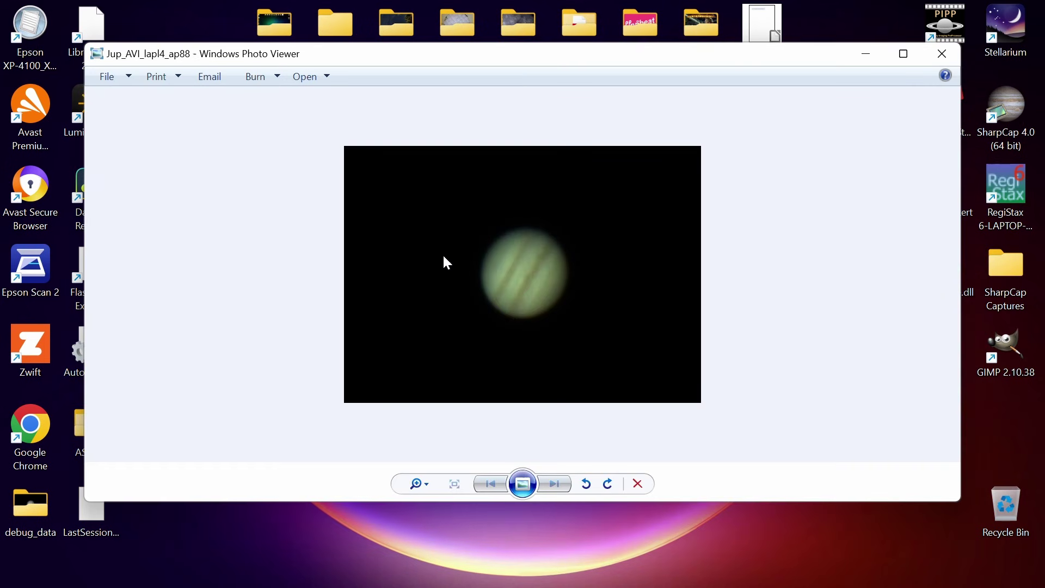
pyautogui.click(944, 54)
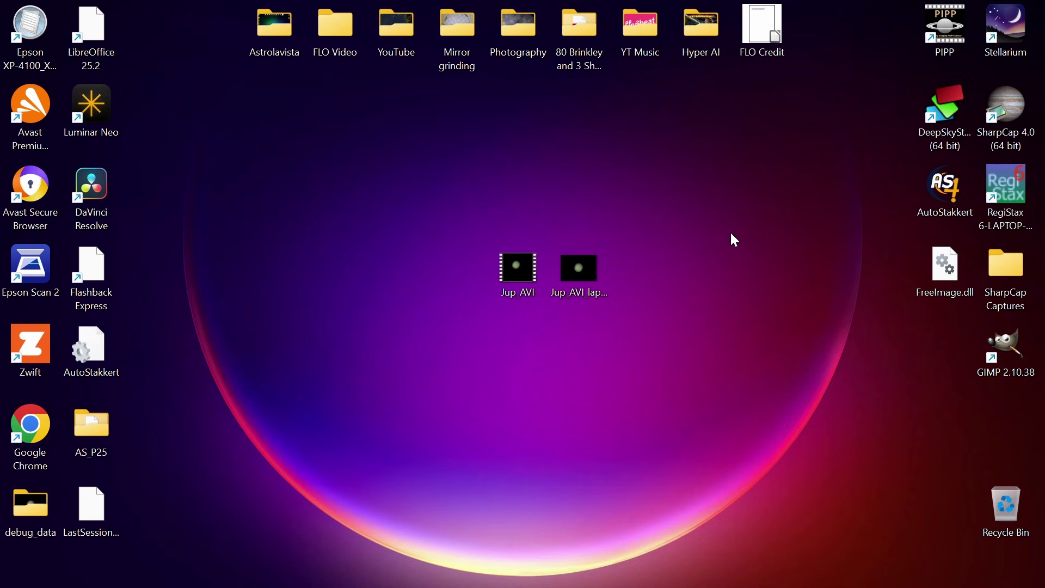
# Launch RegiStax 6, open Jup_AVI_lapl4_ap88 from the Desktop and accept stretching its levels
pyautogui.click(1008, 185)
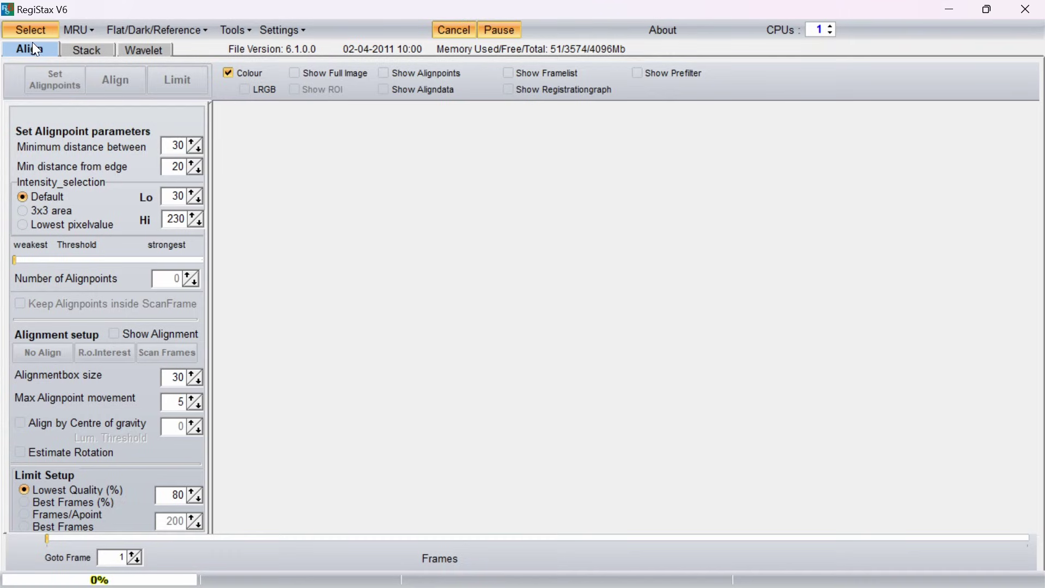
pyautogui.click(25, 31)
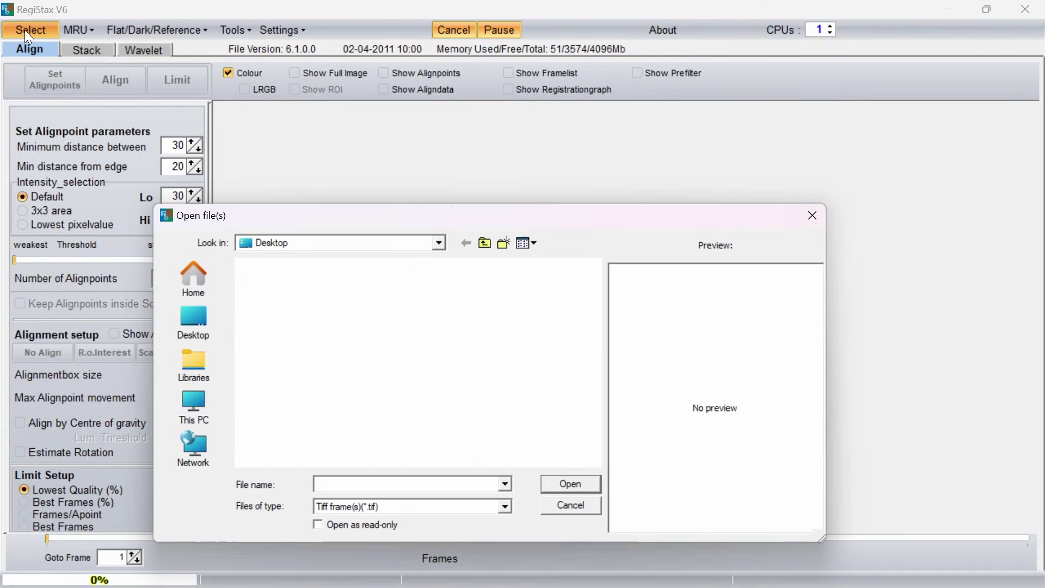
pyautogui.scroll(-3, 530, 379)
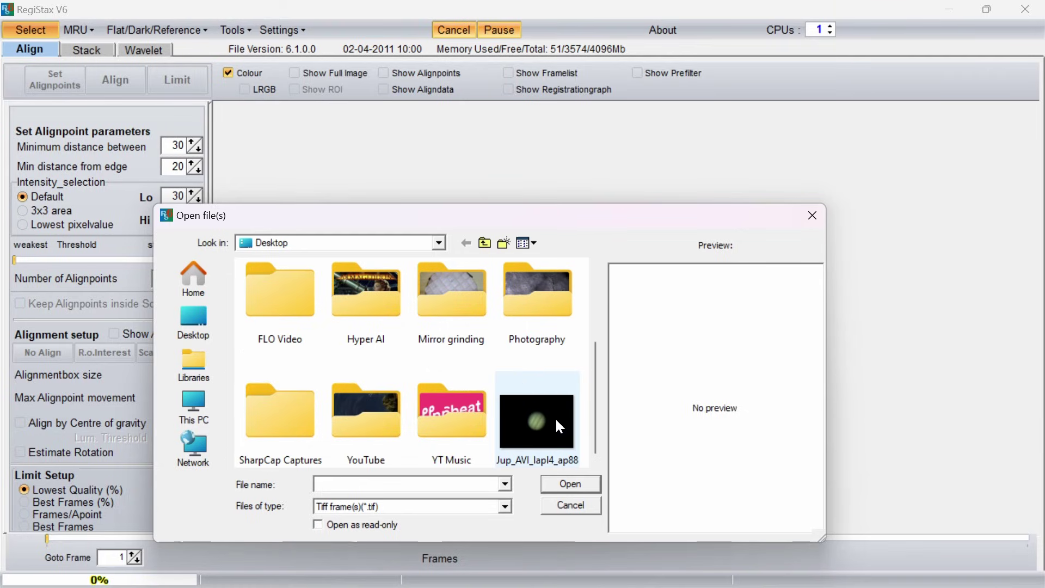
pyautogui.click(536, 419)
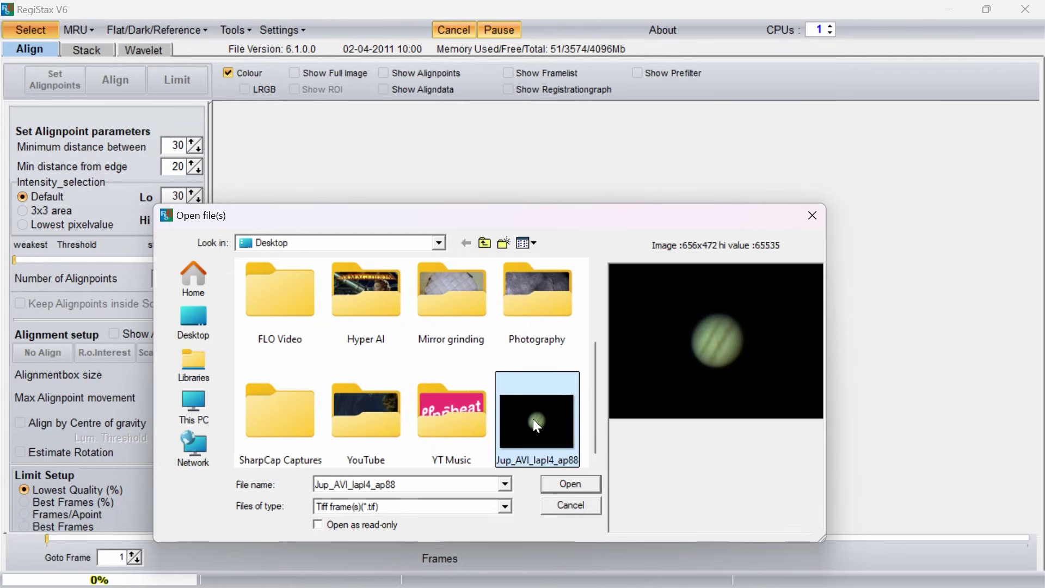
pyautogui.click(569, 479)
pyautogui.click(511, 85)
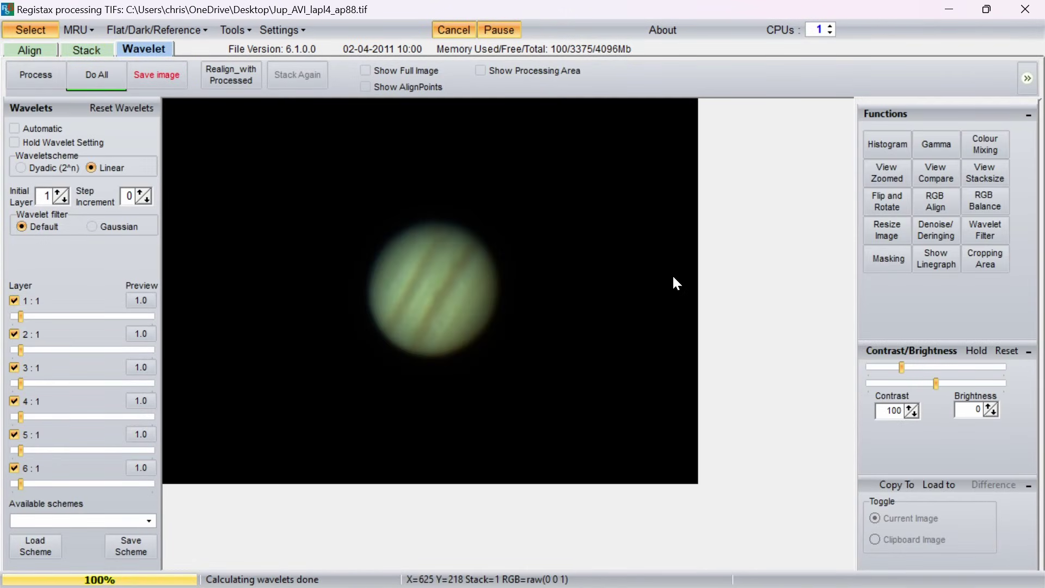
# Auto-balance the colour channels to red 1.08, green 0.92 and blue 1.30, then close the HistoRGB panel
pyautogui.click(975, 203)
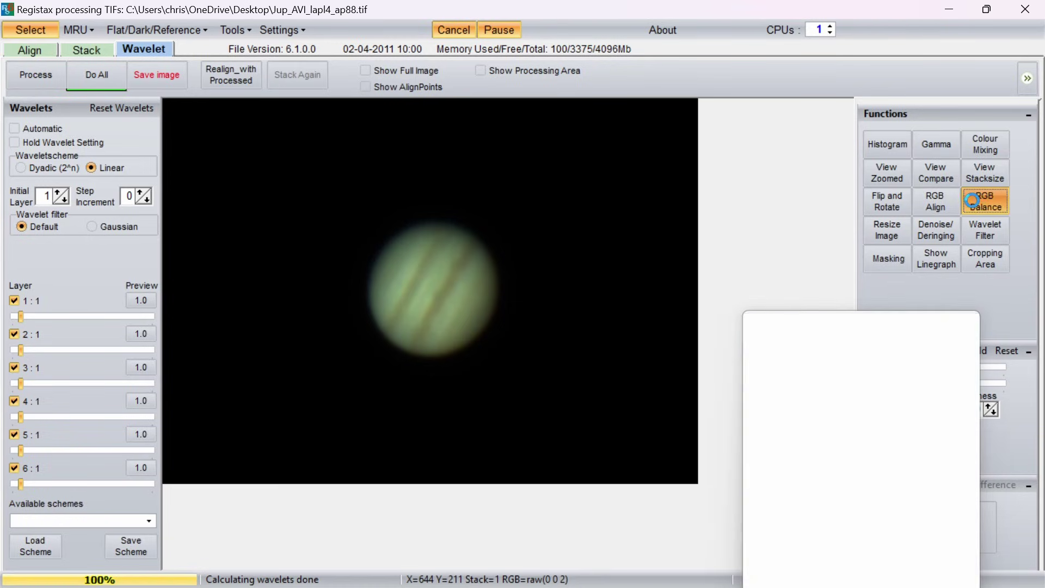
pyautogui.click(787, 465)
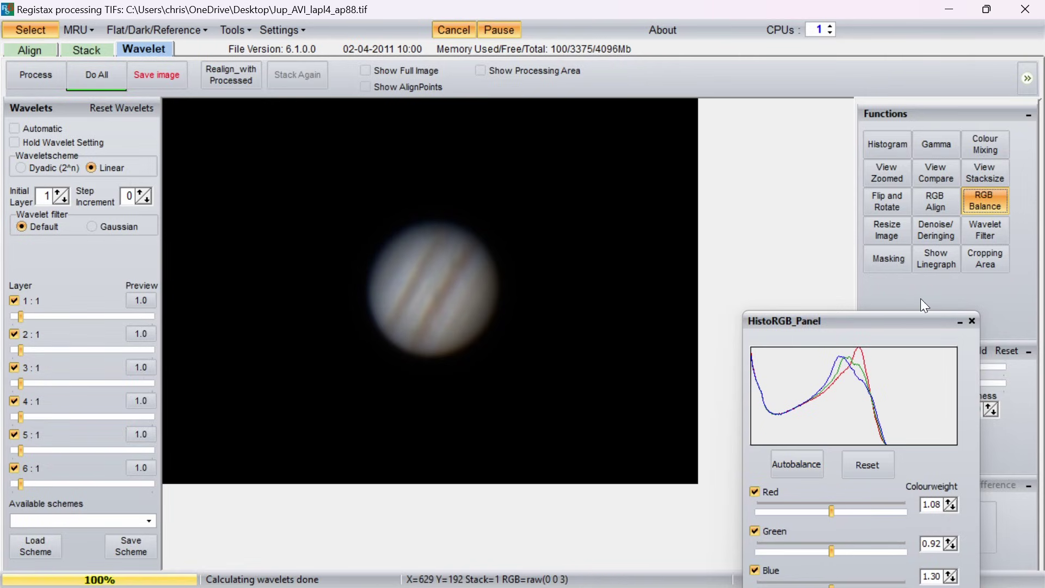
pyautogui.click(972, 321)
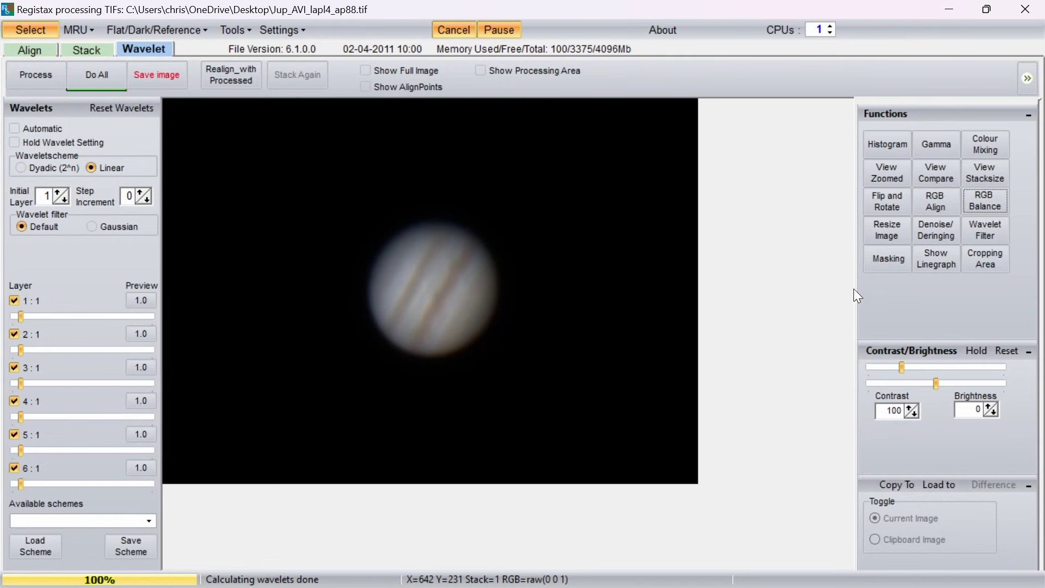
# Shift the histogram midpoint to 1.14 to brighten Jupiter, then close the histogram panel
pyautogui.click(884, 140)
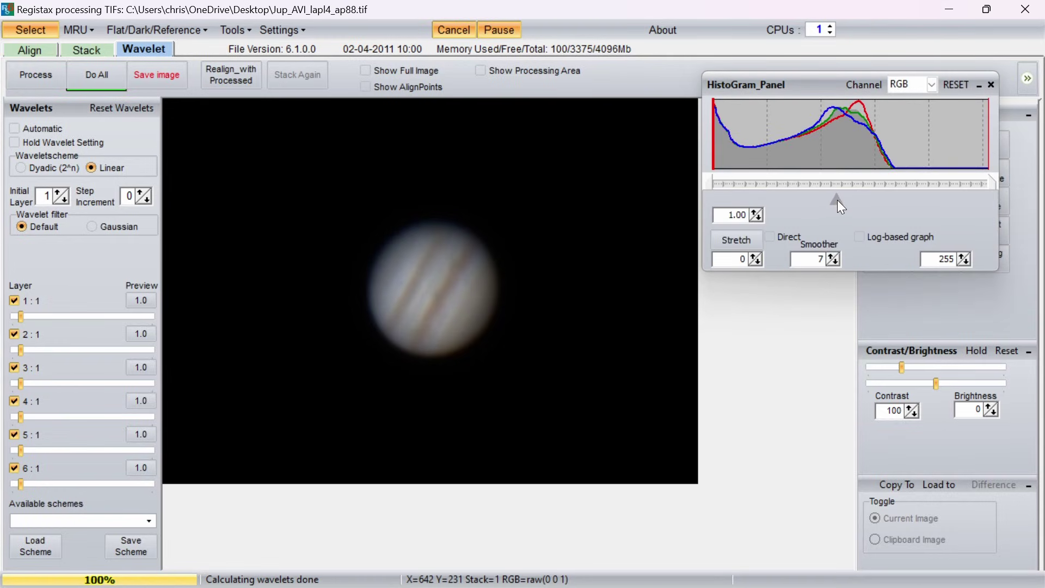
pyautogui.scroll(3, 837, 200)
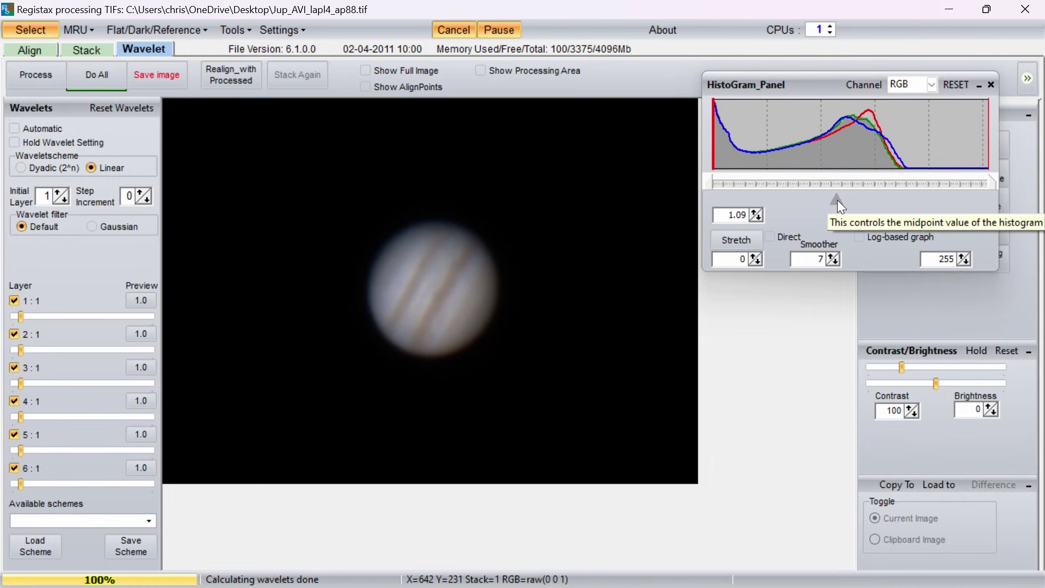
pyautogui.moveTo(837, 200); pyautogui.dragTo(831, 200)
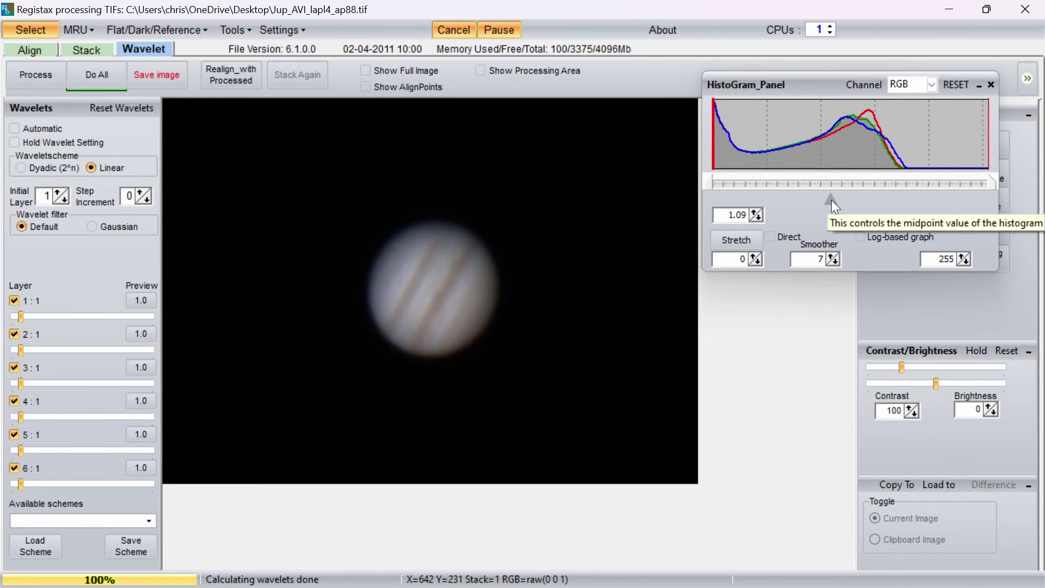
pyautogui.moveTo(830, 200)
pyautogui.mouseDown()
pyautogui.moveTo(819, 202)
pyautogui.moveTo(829, 200)
pyautogui.mouseUp()
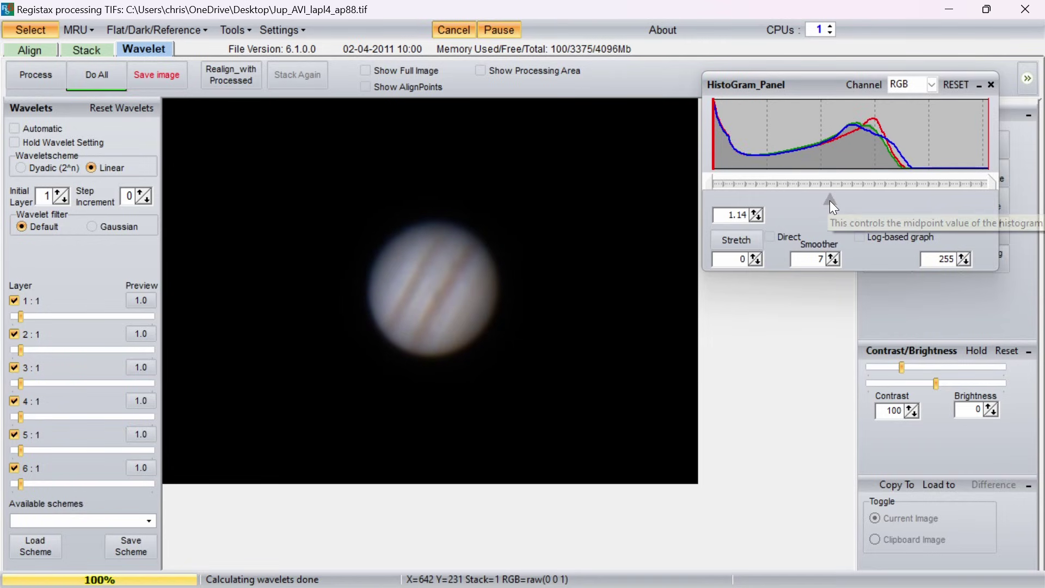
pyautogui.click(989, 84)
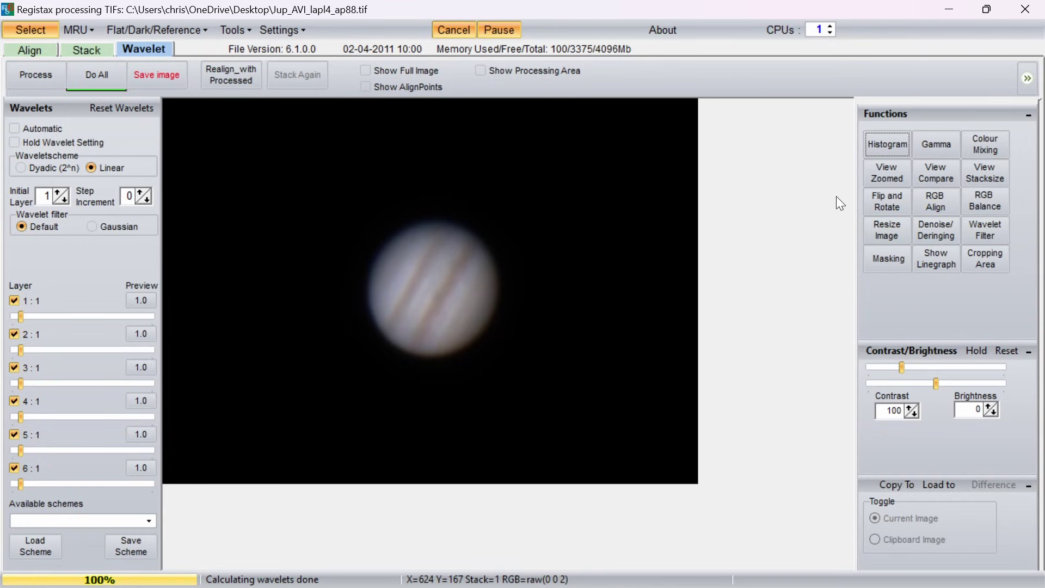
# Rotate Jupiter to 236.9 degrees using the Flip and Rotate dial
pyautogui.click(890, 204)
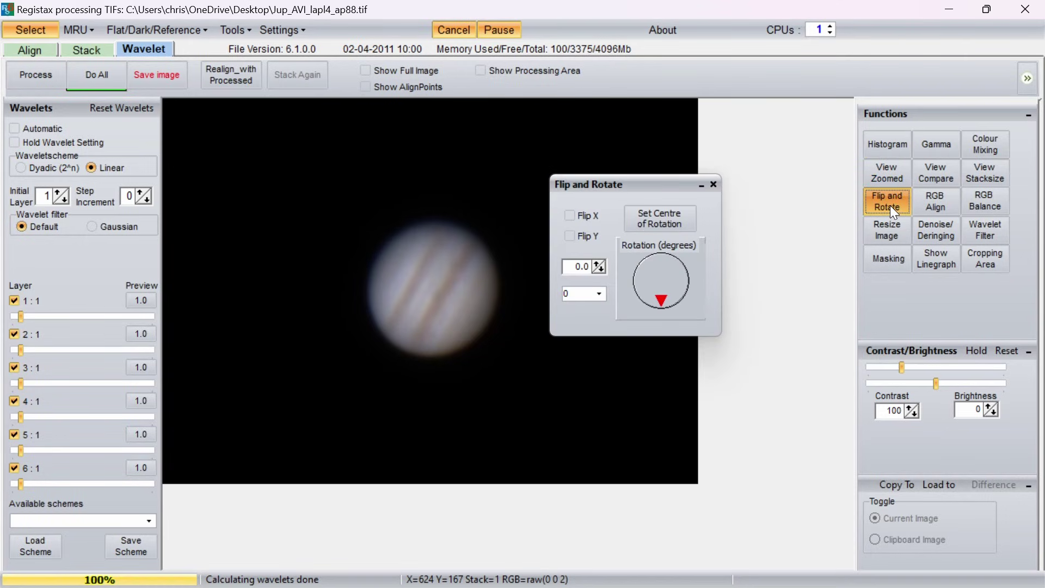
pyautogui.click(662, 300)
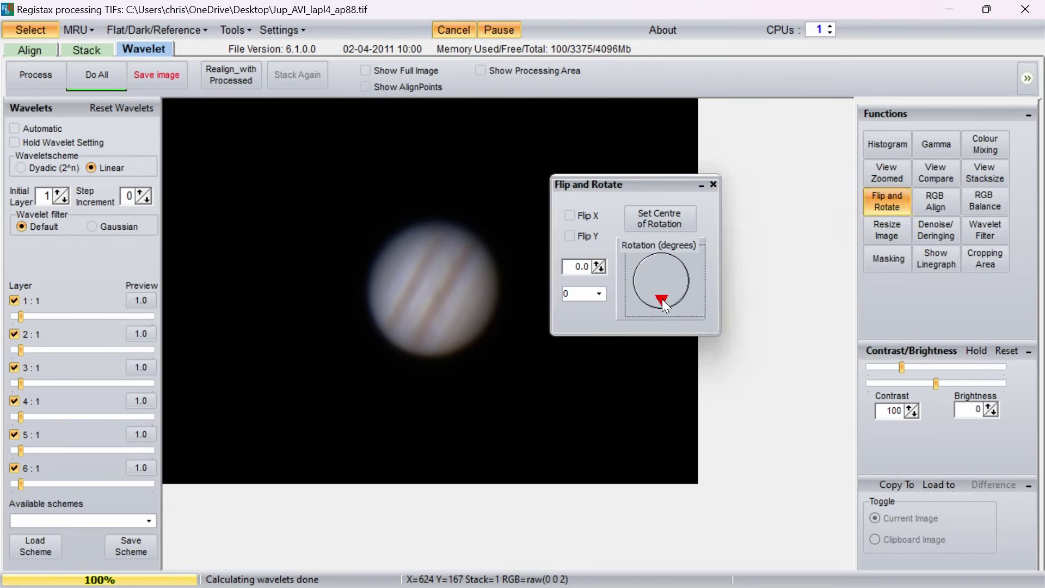
pyautogui.click(686, 263)
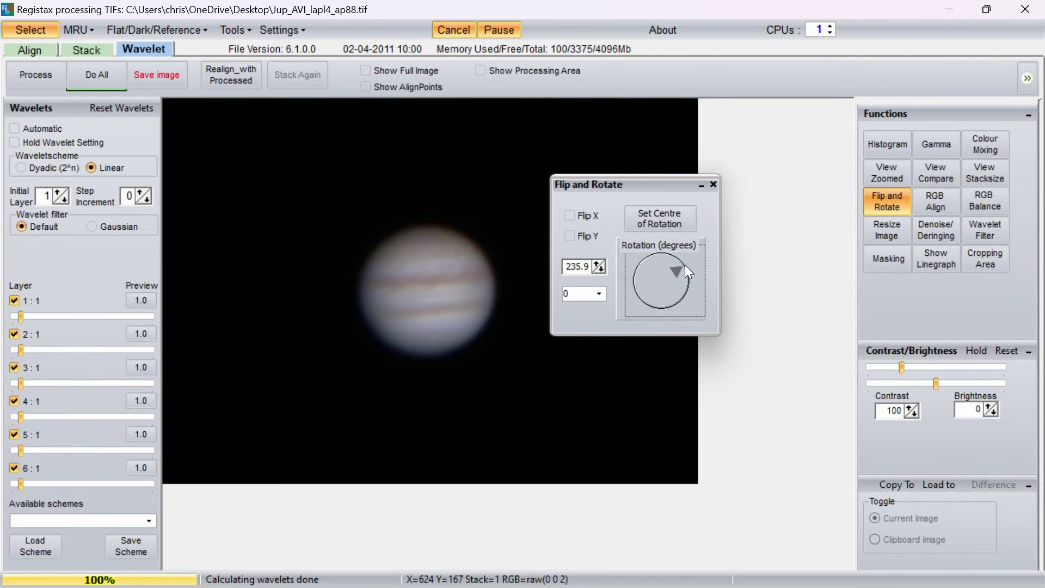
pyautogui.click(685, 264)
pyautogui.click(684, 261)
pyautogui.click(682, 265)
pyautogui.click(684, 268)
pyautogui.click(713, 184)
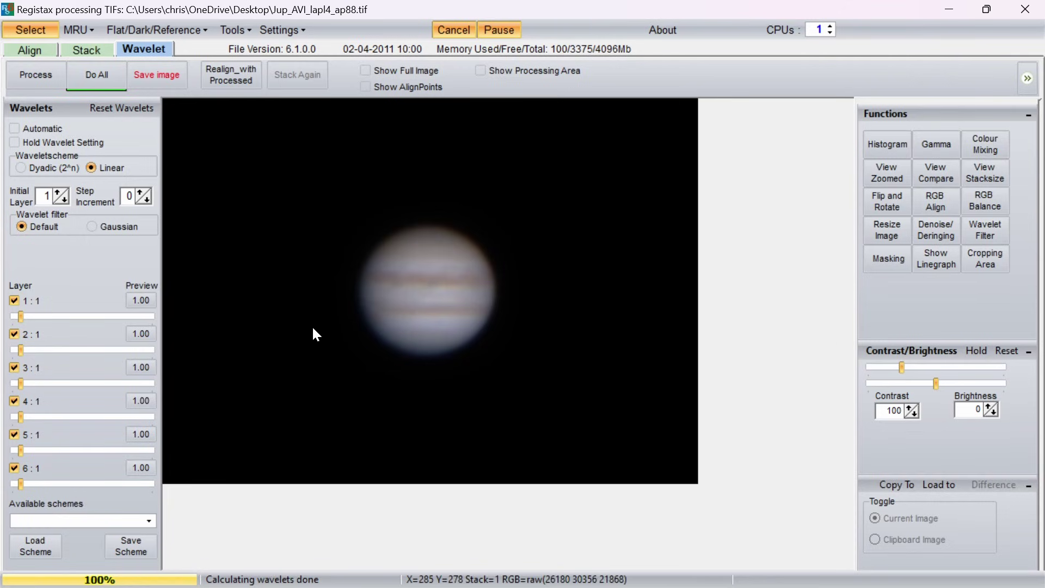
# Try the Gaussian wavelet filter, then return to Default with layer 1 raised to 60.1
pyautogui.click(90, 226)
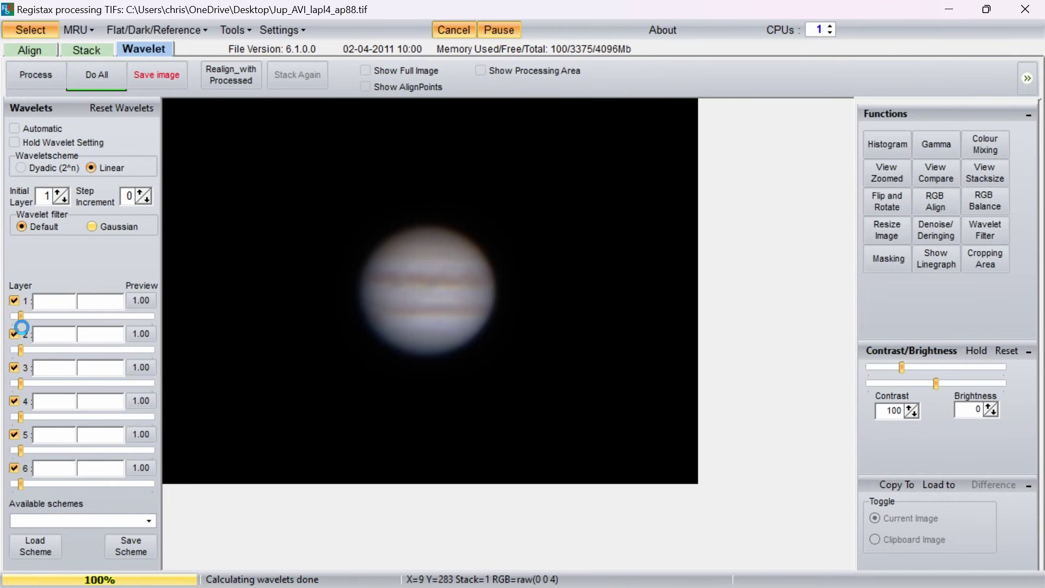
pyautogui.moveTo(21, 316); pyautogui.dragTo(100, 315)
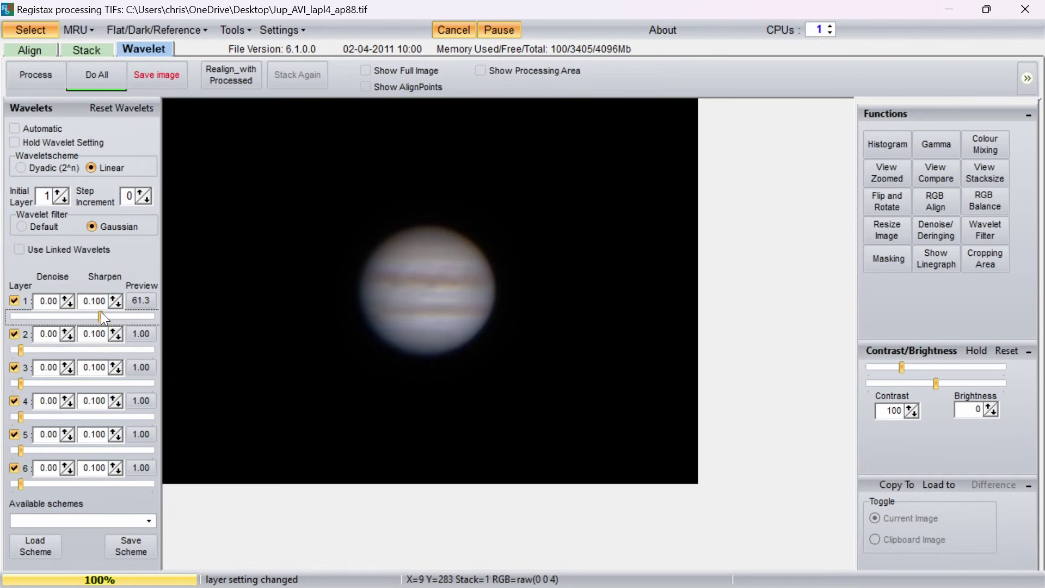
pyautogui.moveTo(92, 317); pyautogui.dragTo(28, 314)
pyautogui.click(21, 228)
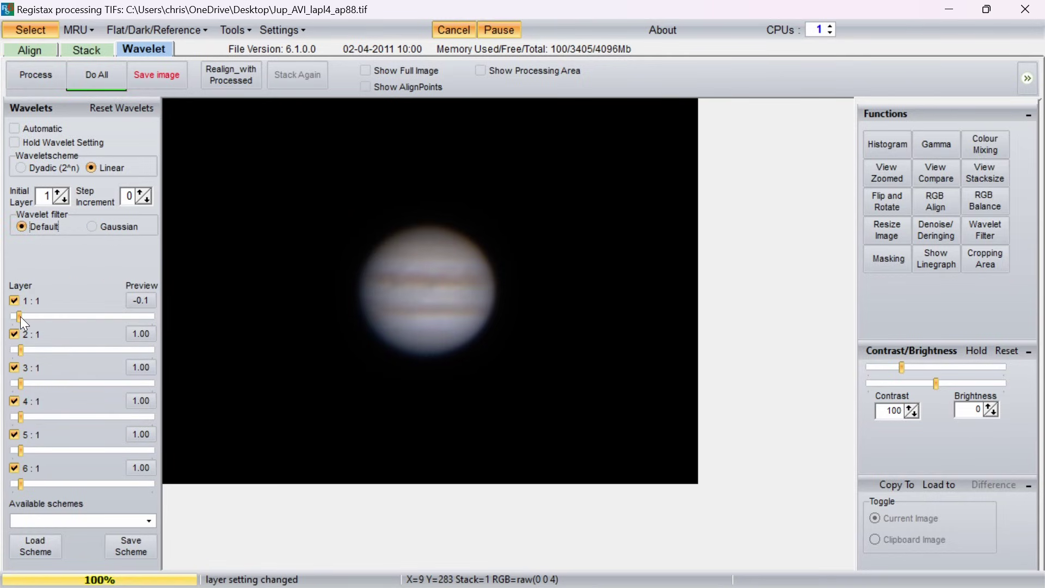
pyautogui.moveTo(61, 316); pyautogui.dragTo(100, 316)
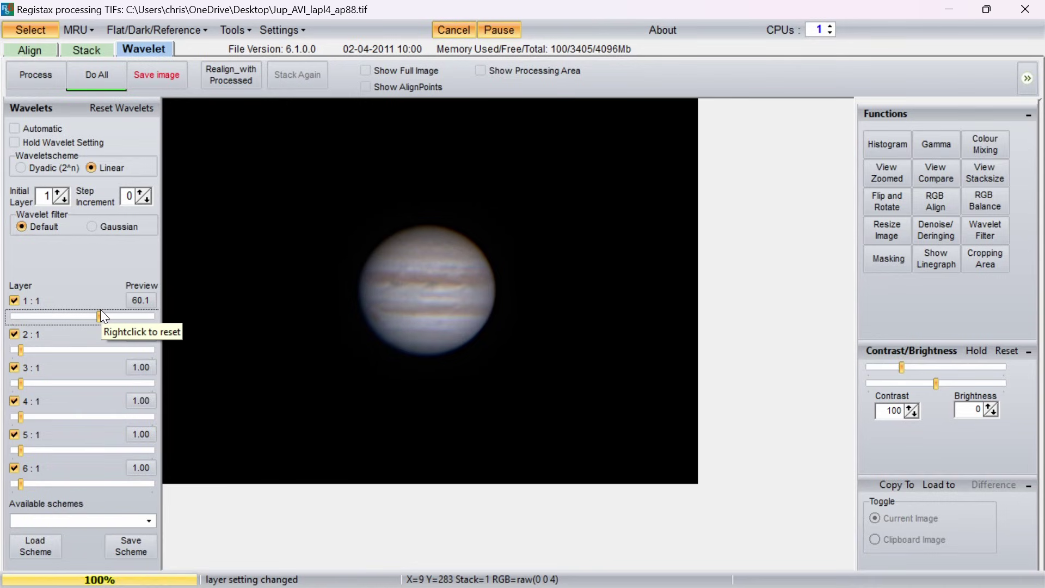
# Set wavelet layers 1–6 to roughly 33.1, 15.9, 16.5, 11.4, 12.2 and 11.0
pyautogui.moveTo(97, 312); pyautogui.dragTo(63, 315)
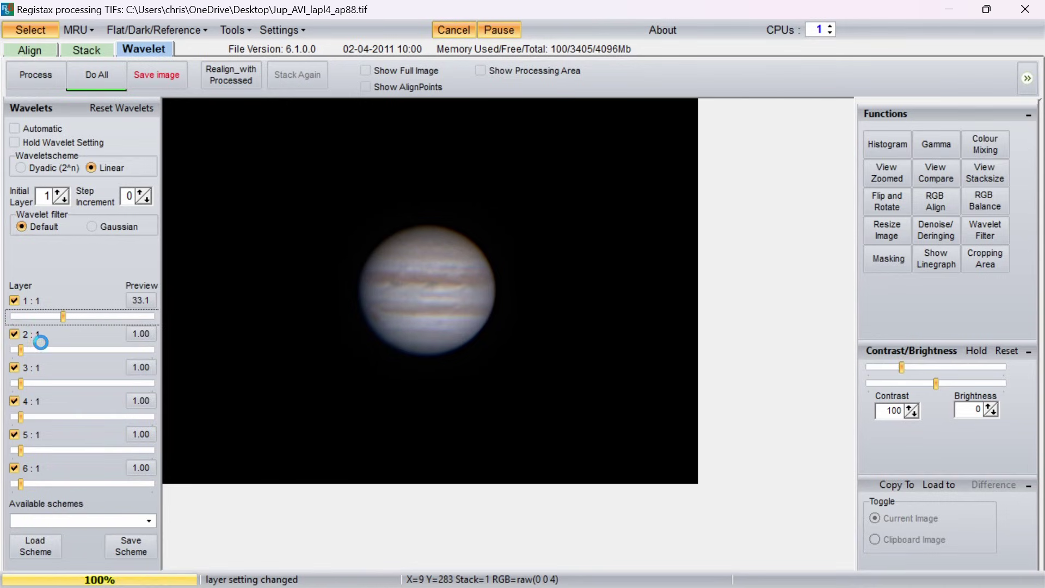
pyautogui.moveTo(21, 347); pyautogui.dragTo(41, 344)
pyautogui.moveTo(21, 383); pyautogui.dragTo(42, 383)
pyautogui.moveTo(21, 416); pyautogui.dragTo(35, 416)
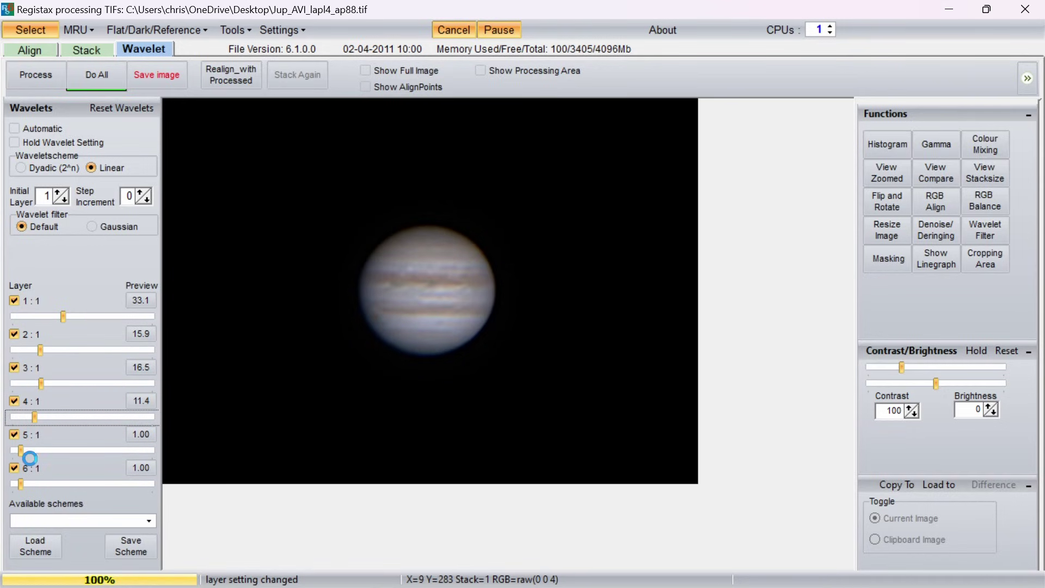
pyautogui.moveTo(21, 448); pyautogui.dragTo(38, 444)
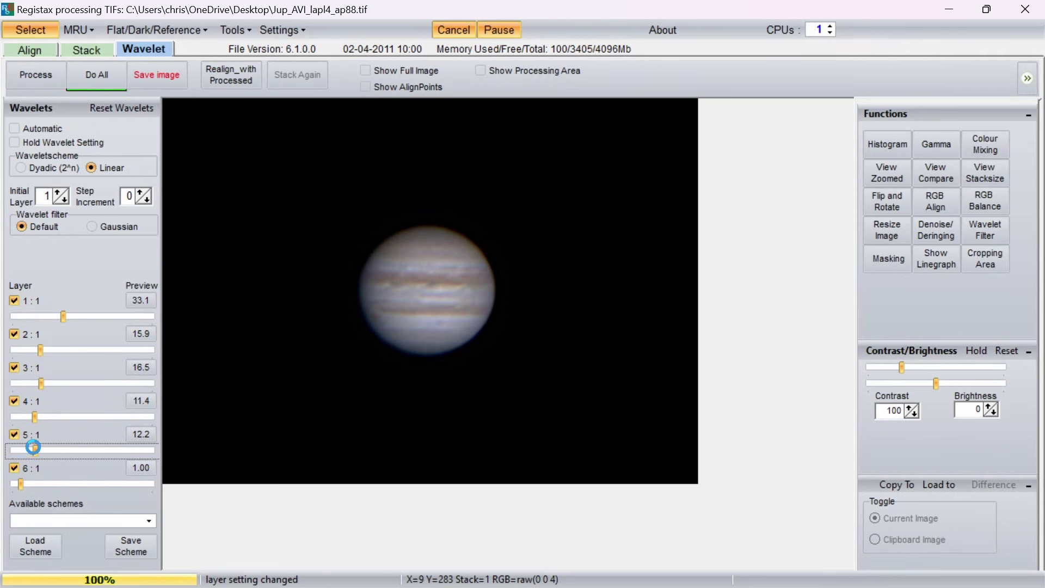
pyautogui.click(50, 482)
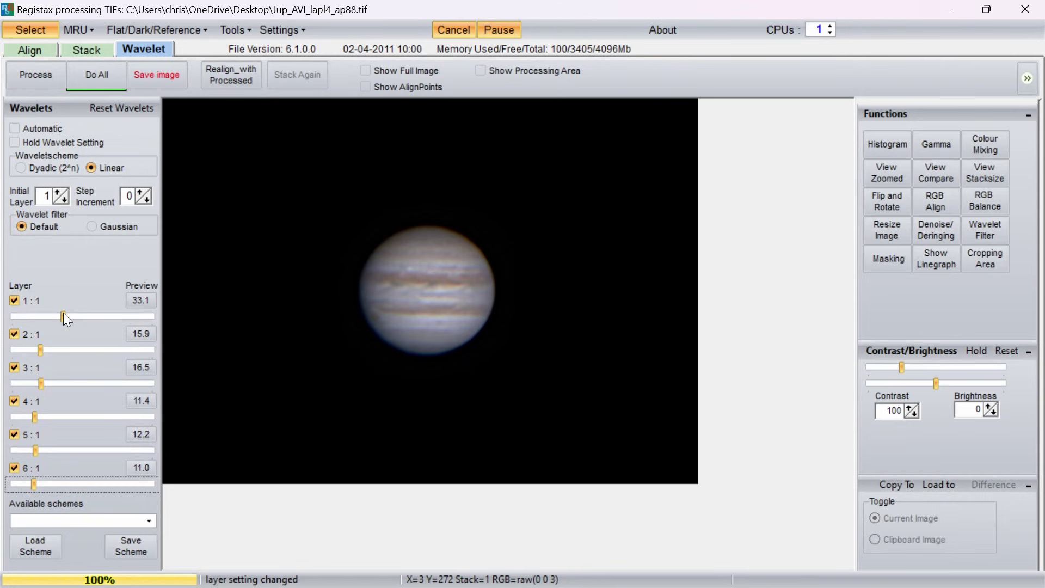
# Refine the wavelet layers: layers 2 and 3 to 12.2, layer 6 to 14.0, layer 1 to about 12.8
pyautogui.moveTo(64, 315); pyautogui.dragTo(41, 322)
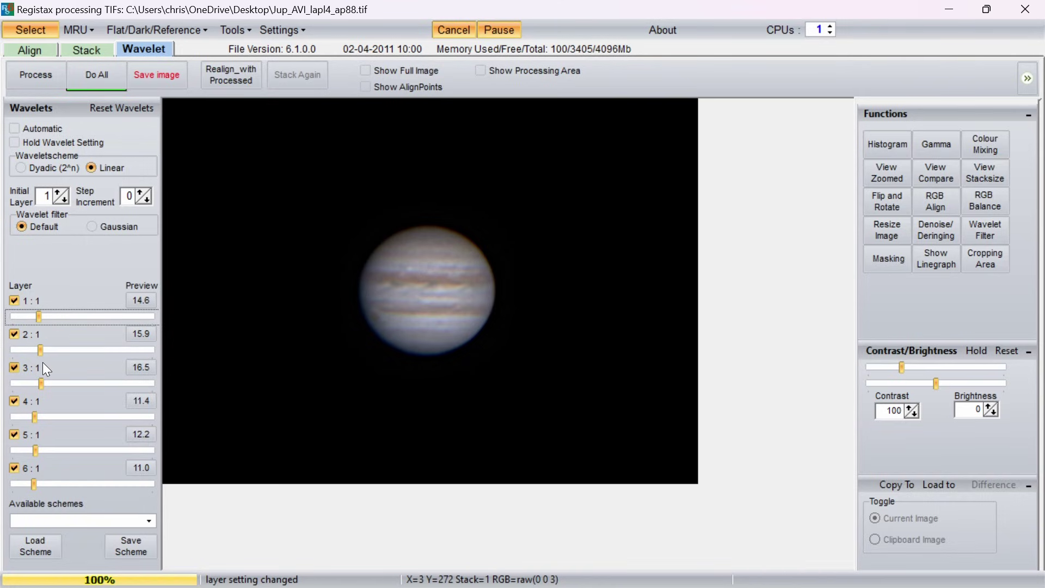
pyautogui.moveTo(40, 350); pyautogui.dragTo(34, 348)
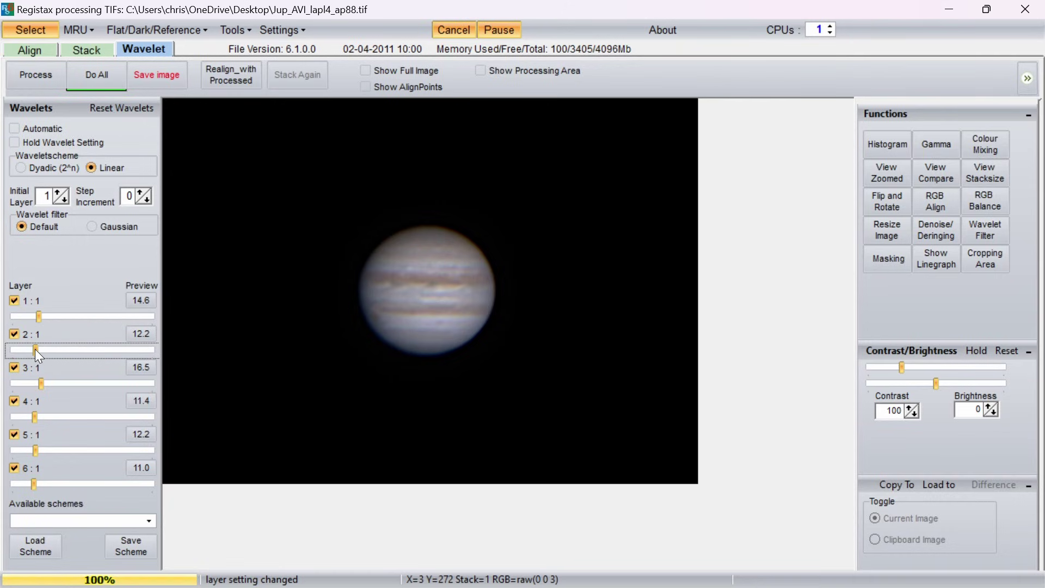
pyautogui.moveTo(42, 385); pyautogui.dragTo(37, 383)
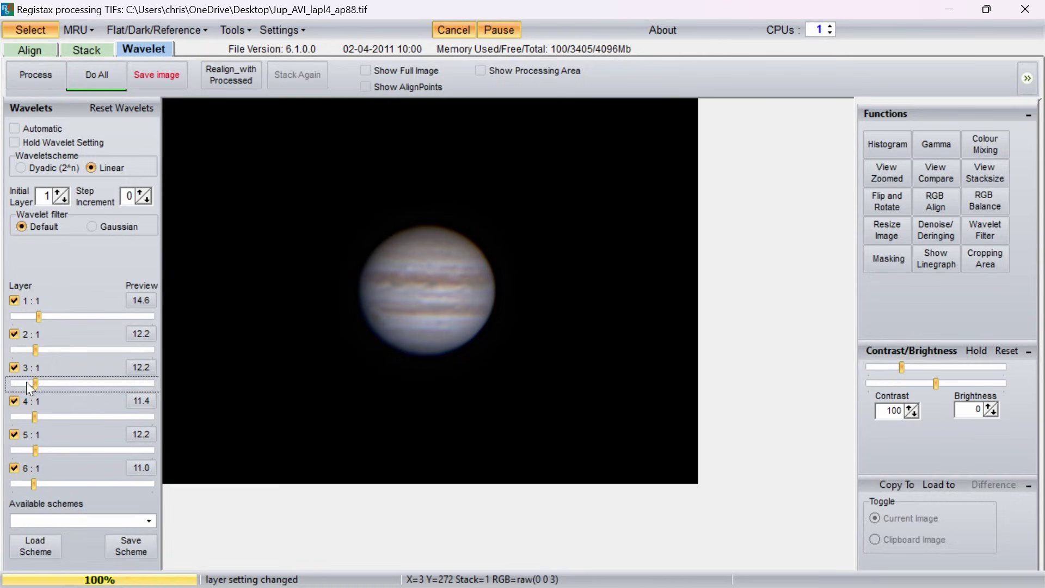
pyautogui.moveTo(32, 486); pyautogui.dragTo(36, 485)
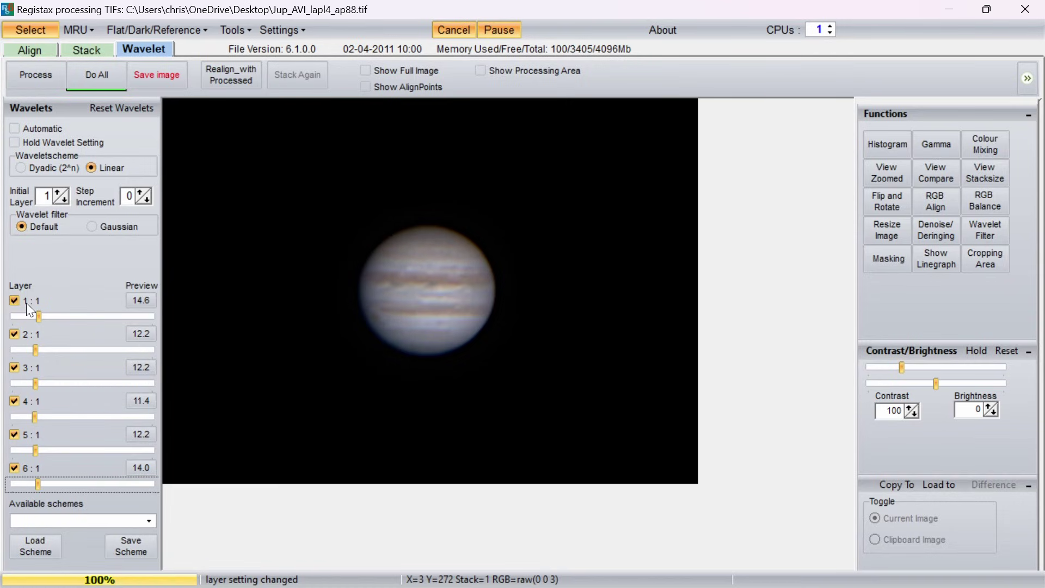
pyautogui.moveTo(38, 315); pyautogui.dragTo(38, 352)
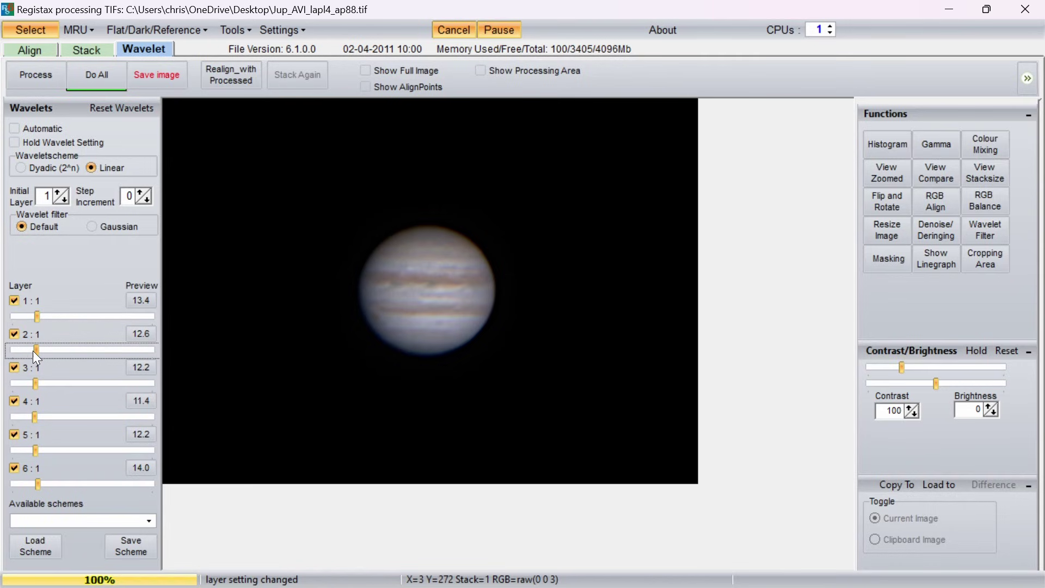
pyautogui.moveTo(36, 316); pyautogui.dragTo(34, 318)
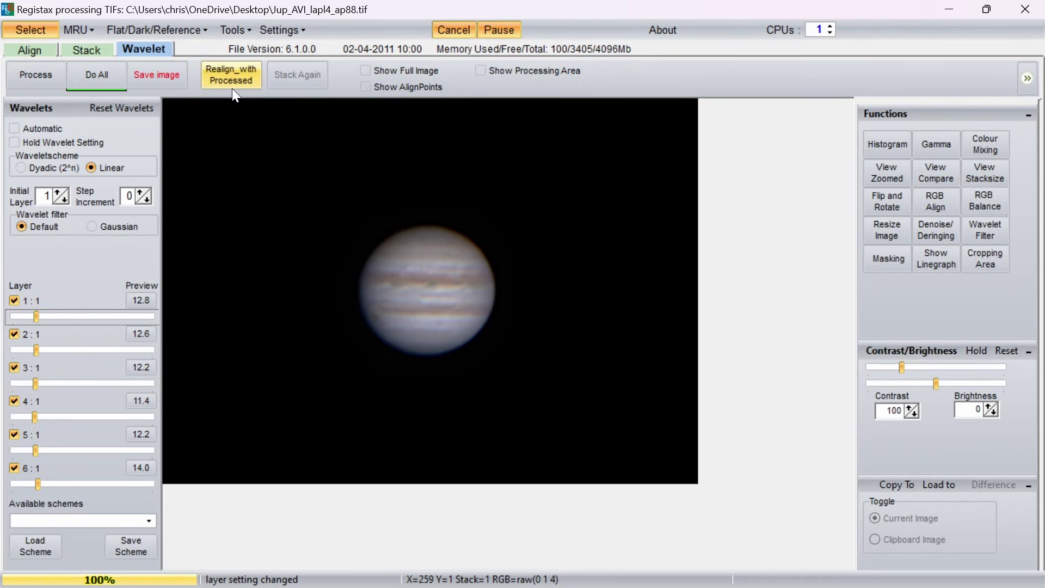
# Apply the wavelets to the full image and save it as 16-bit PNG Jup_AVI_lapl4_ap88_reg6
pyautogui.click(79, 75)
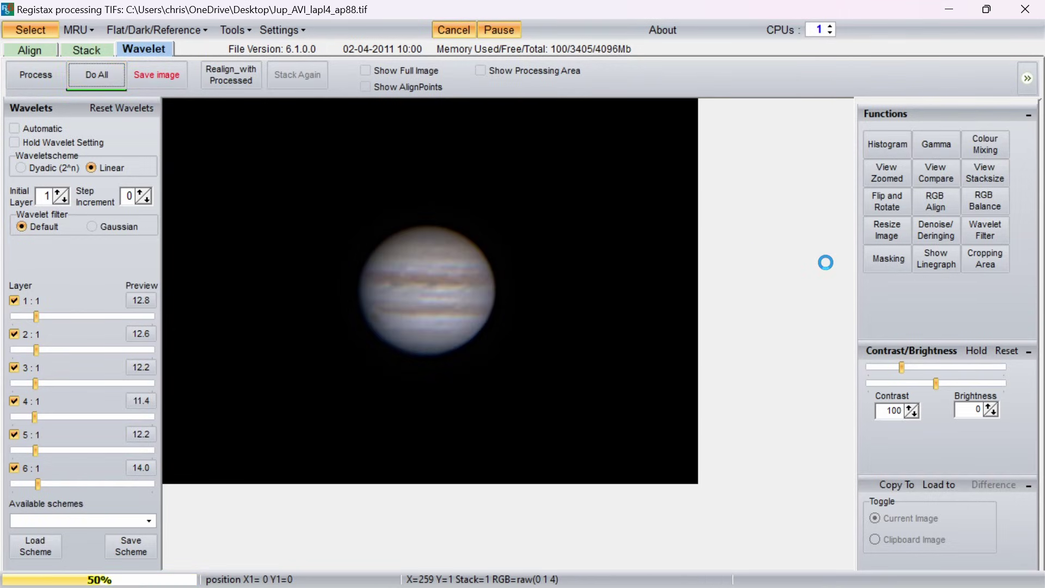
pyautogui.click(149, 69)
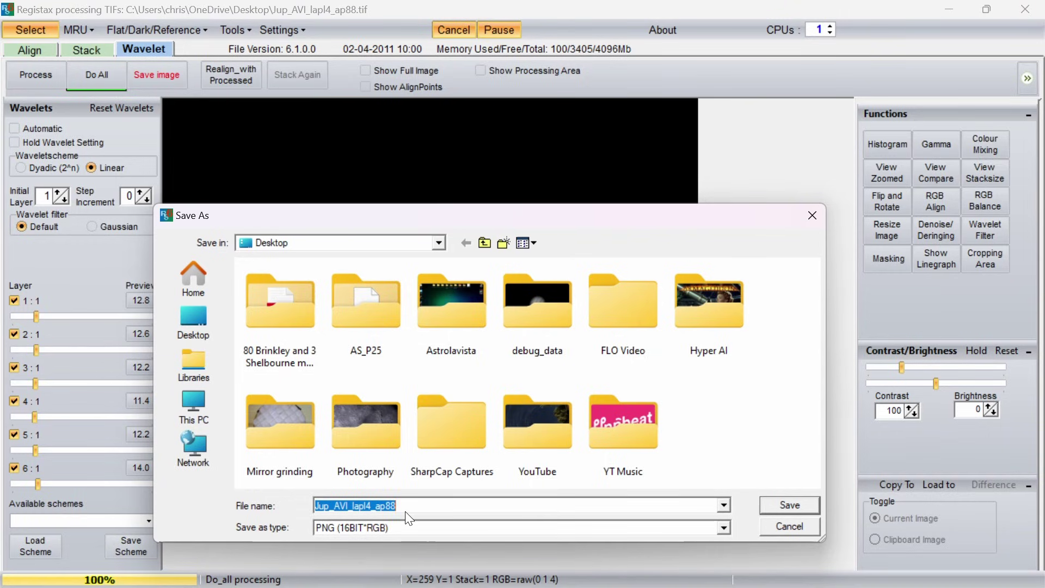
pyautogui.click(412, 503)
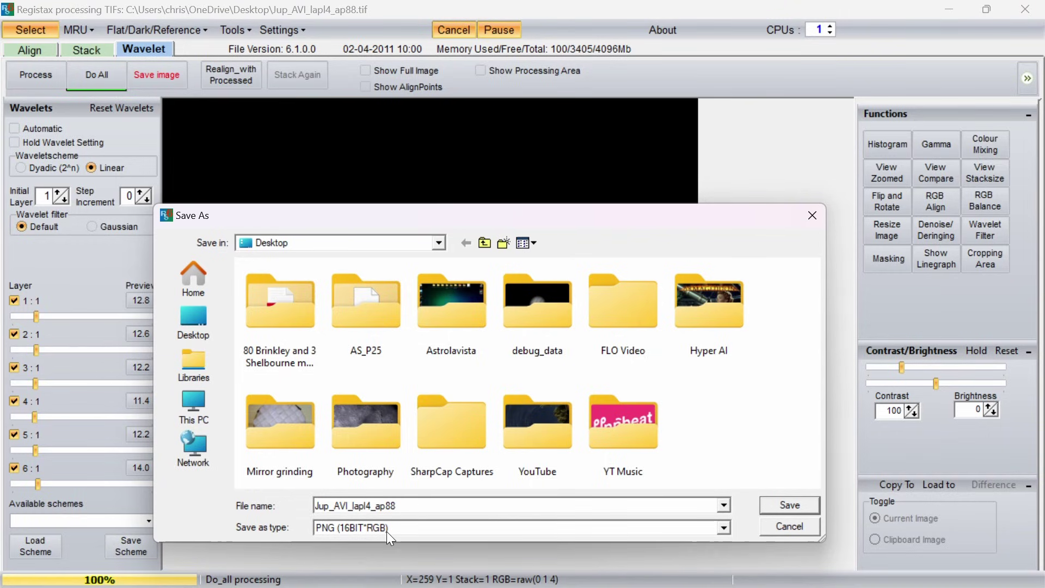
pyautogui.write('_reg6')
pyautogui.click(788, 506)
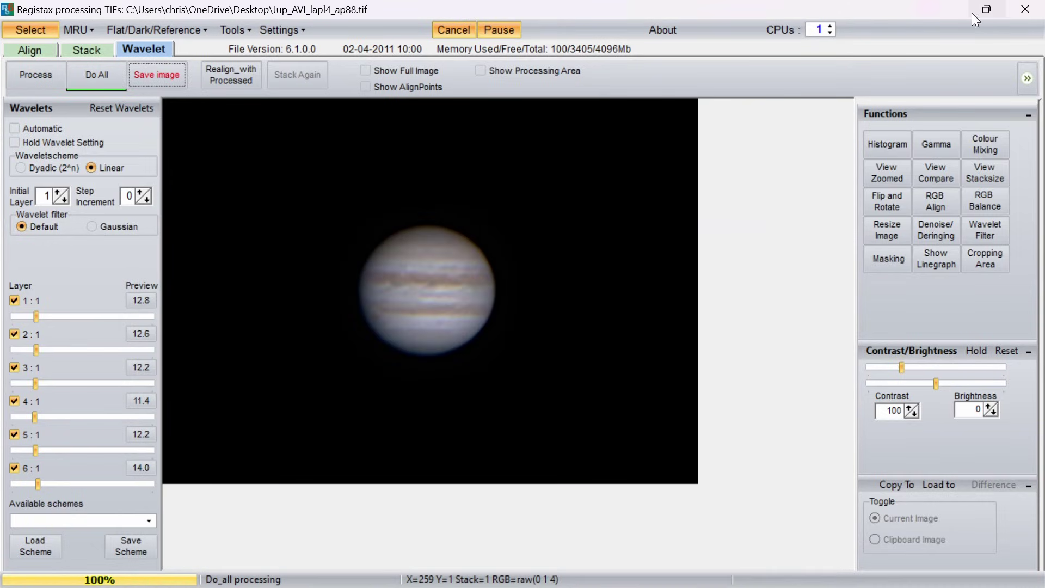
# Close RegiStax and move the Jup_AVI_lapl4_ap88_reg6 icon beside the other Jupiter files
pyautogui.click(1024, 9)
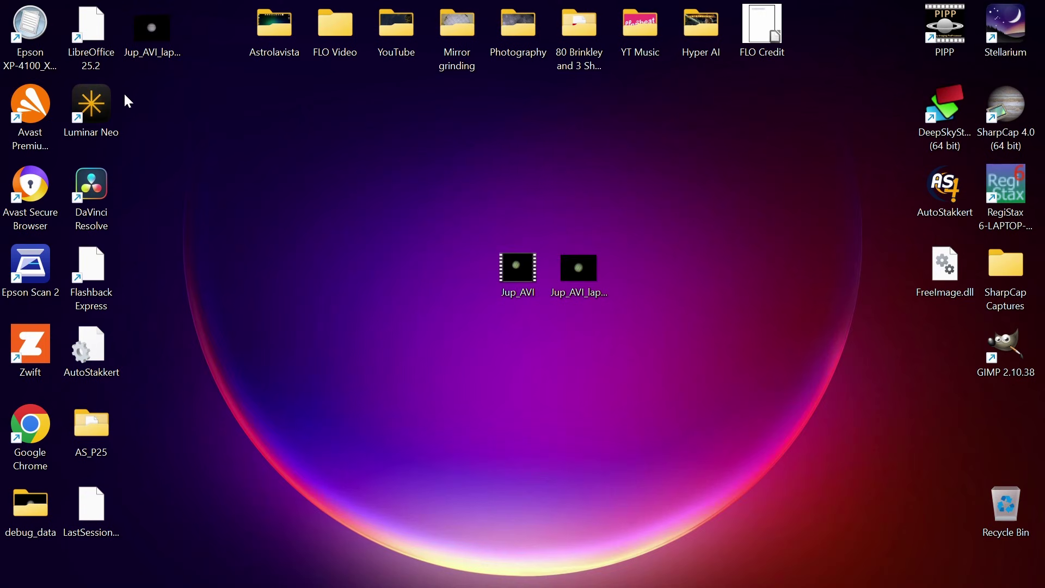
pyautogui.moveTo(133, 28); pyautogui.dragTo(625, 263)
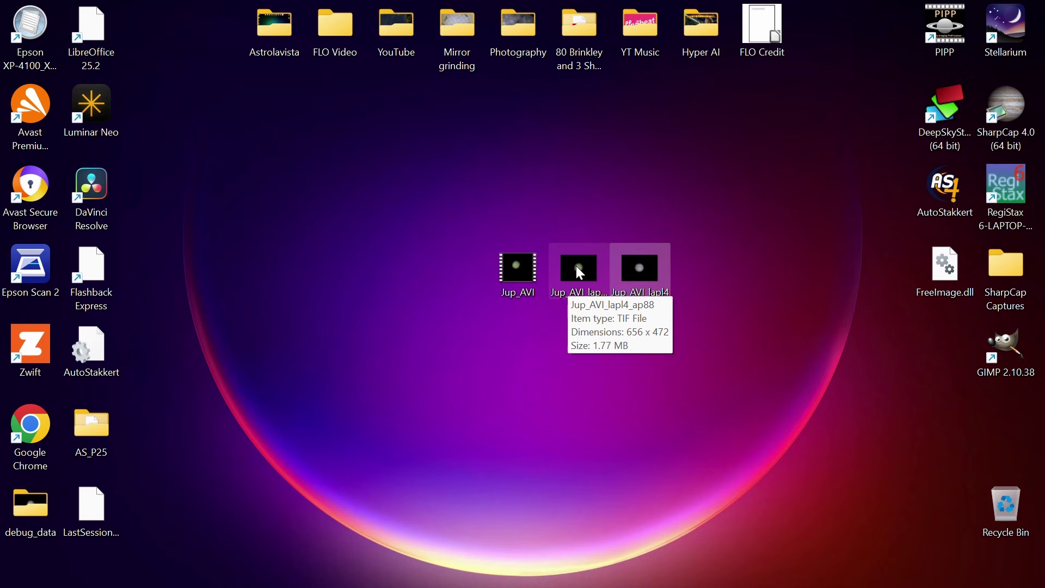
# View Jup_AVI_lapl4_ap88_reg6.png in Photos, dismiss the Chrome notification, and close Photos with Alt+F4
pyautogui.doubleClick(635, 265)
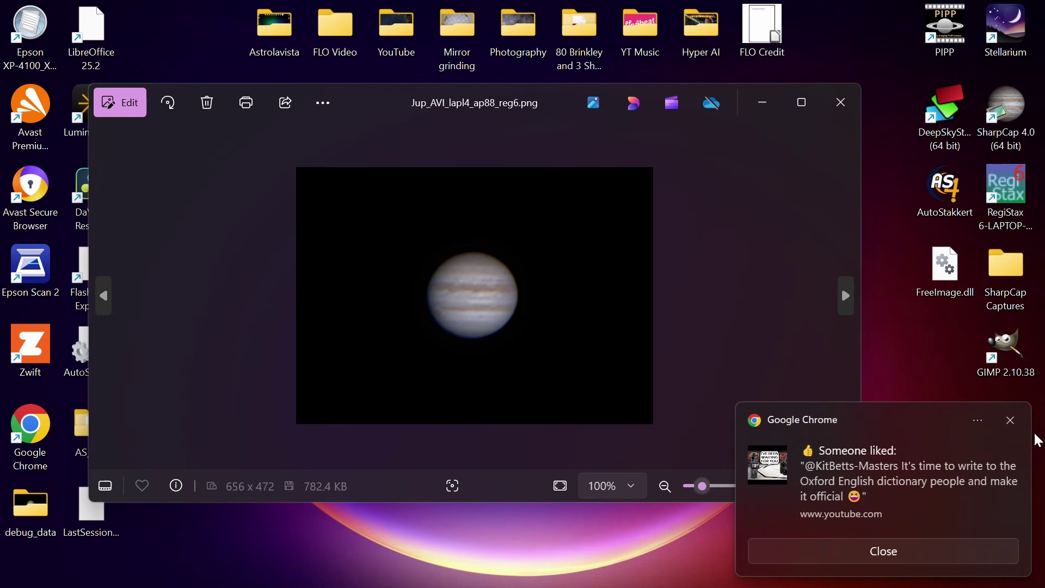
pyautogui.click(1011, 420)
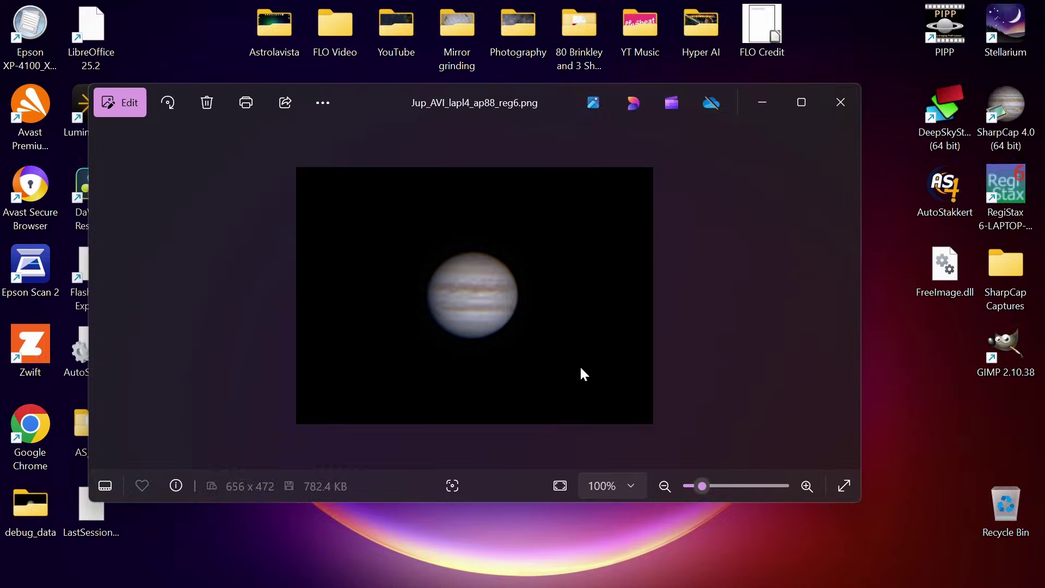
pyautogui.hotkey('alt', 'F4')
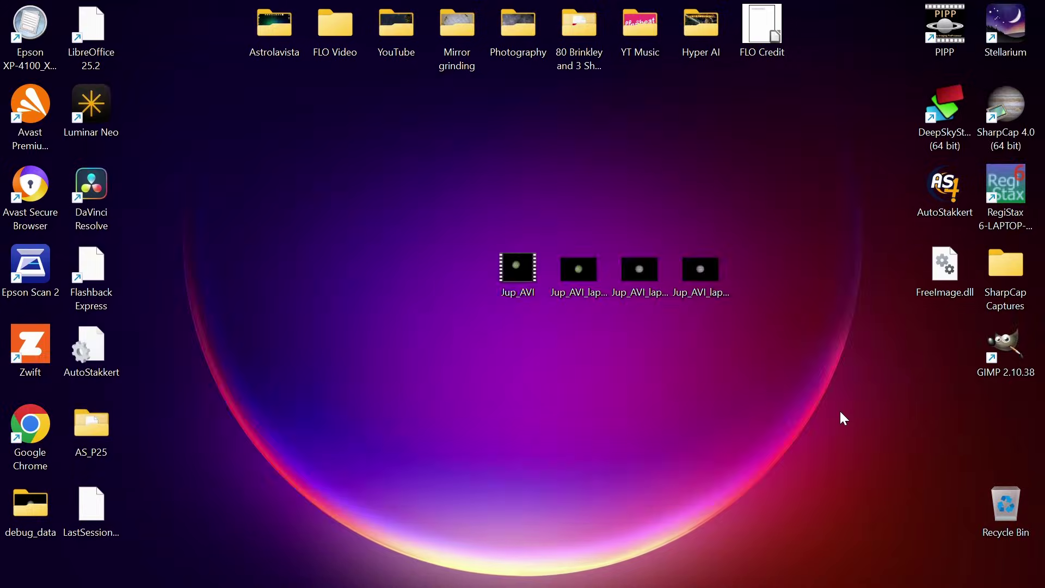